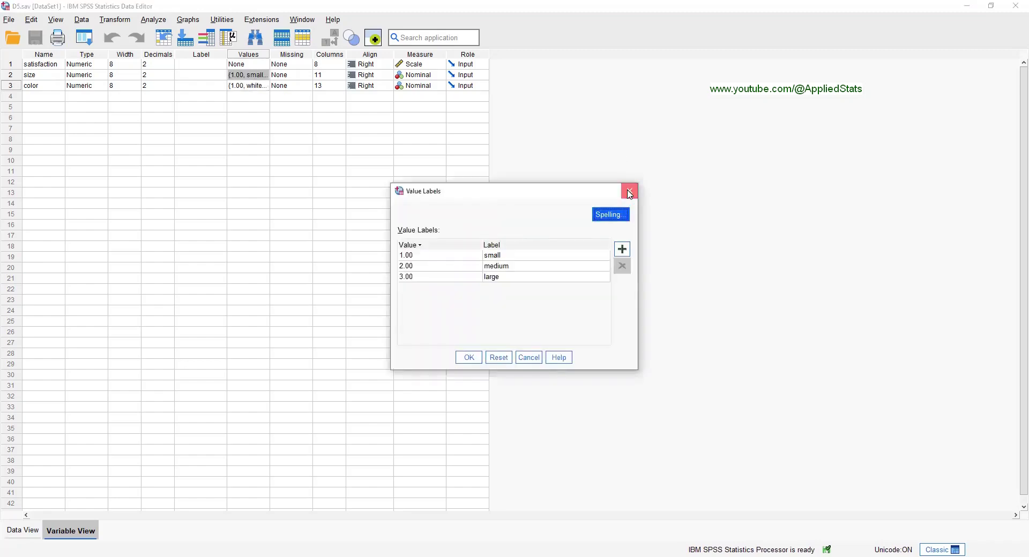
Set up a Univariate GLM with satisfaction as dependent and size and color as fixed factors
left_click(629, 194)
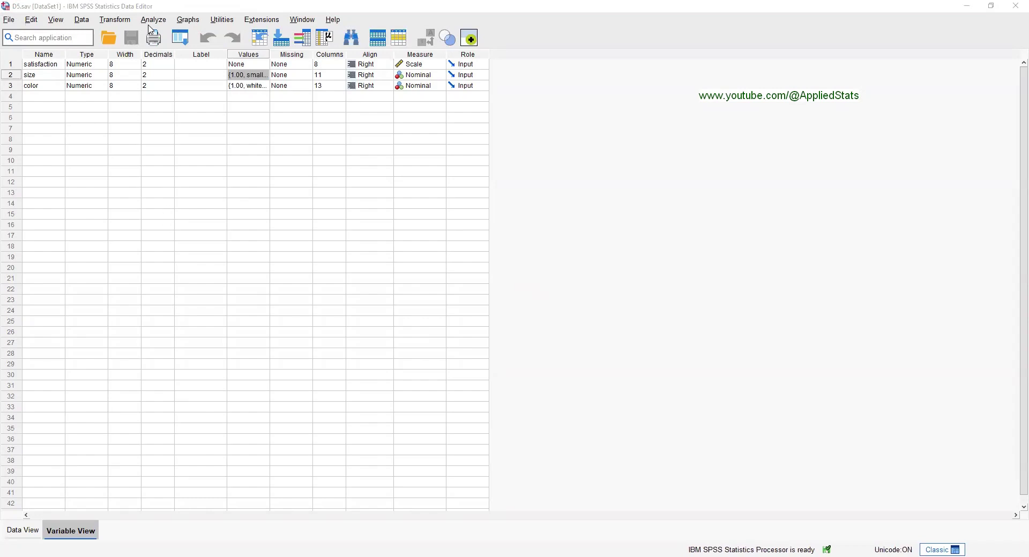
left_click(152, 20)
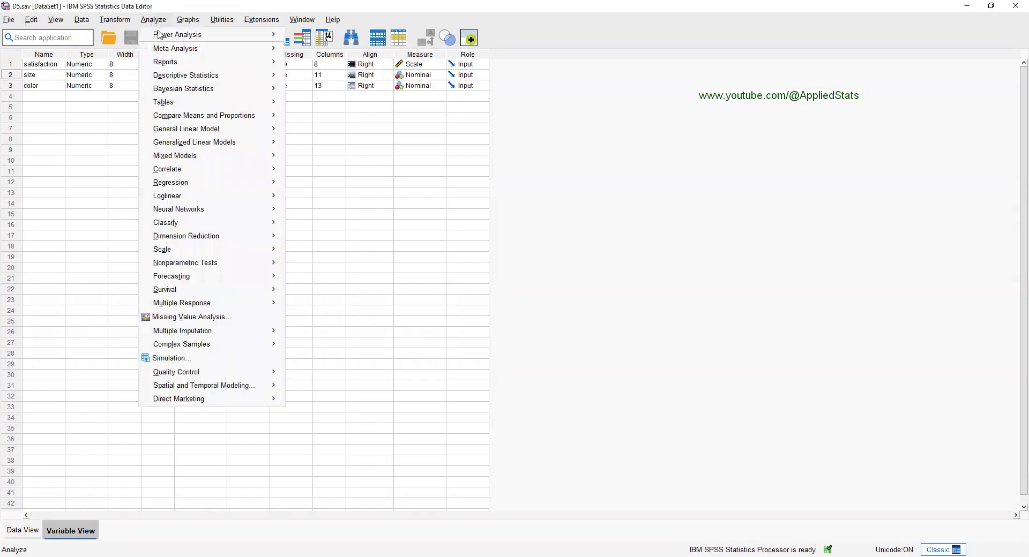
mouse_move(196, 134)
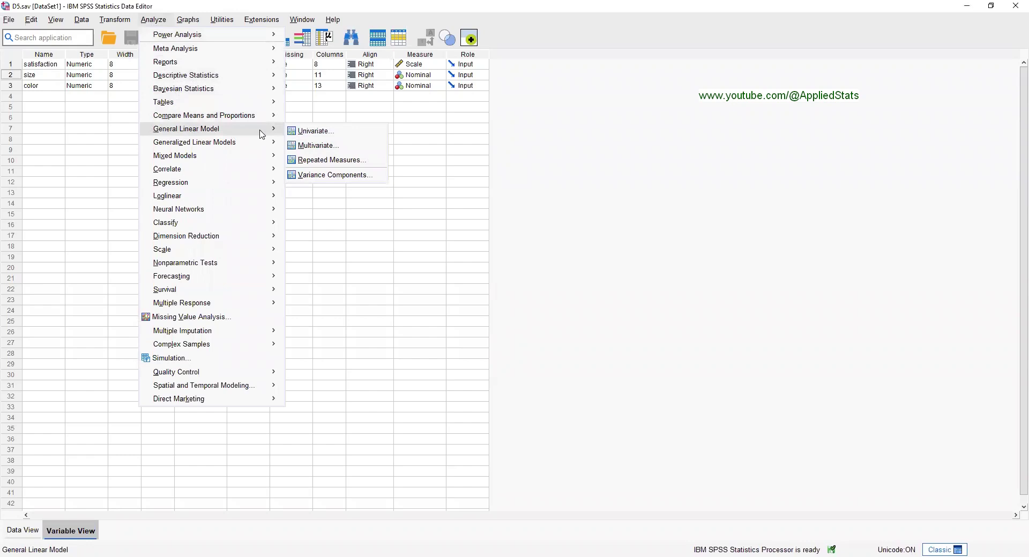
left_click(315, 131)
left_click(414, 146)
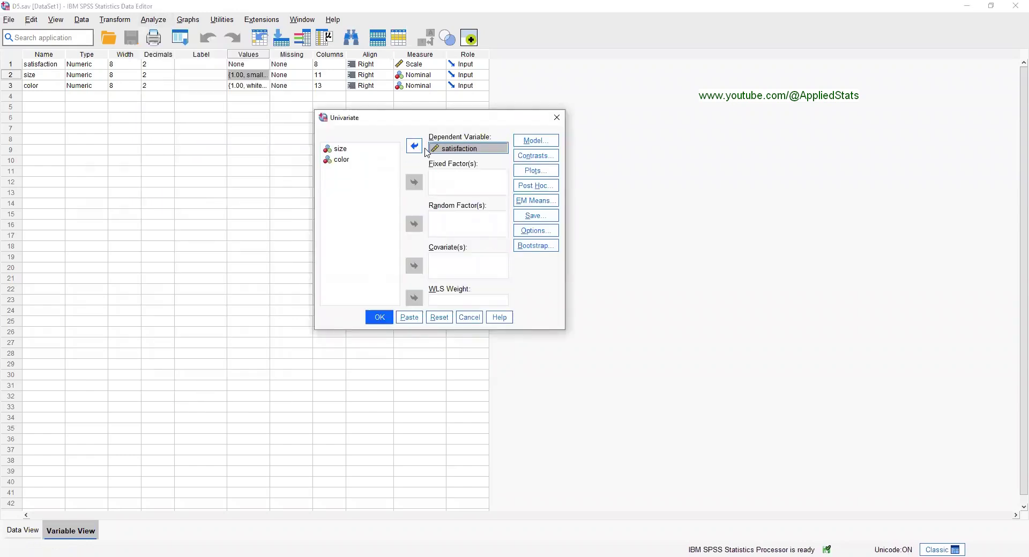
left_click(345, 164, "shift")
left_click(414, 182)
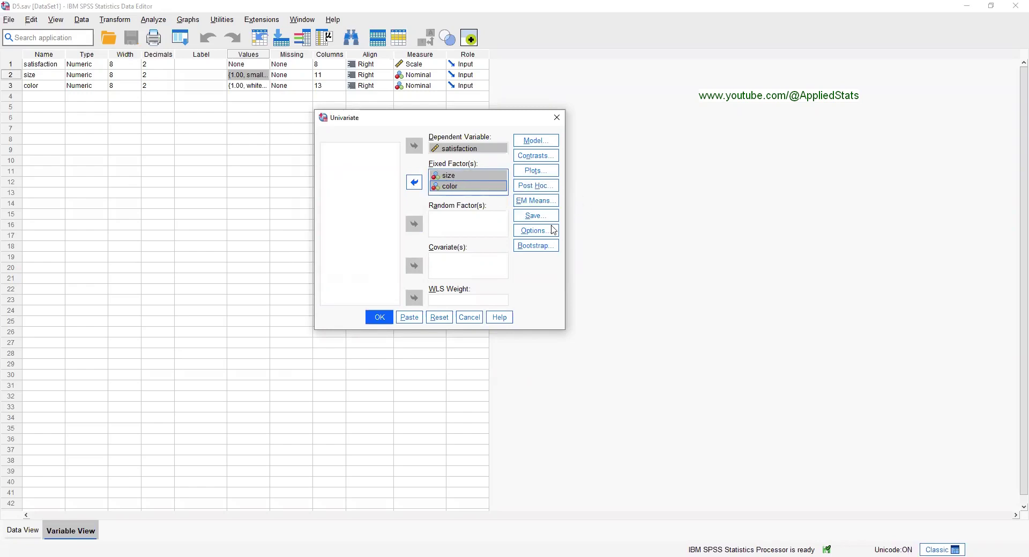
Request homogeneity tests in Options and run the univariate ANOVA
left_click(534, 232)
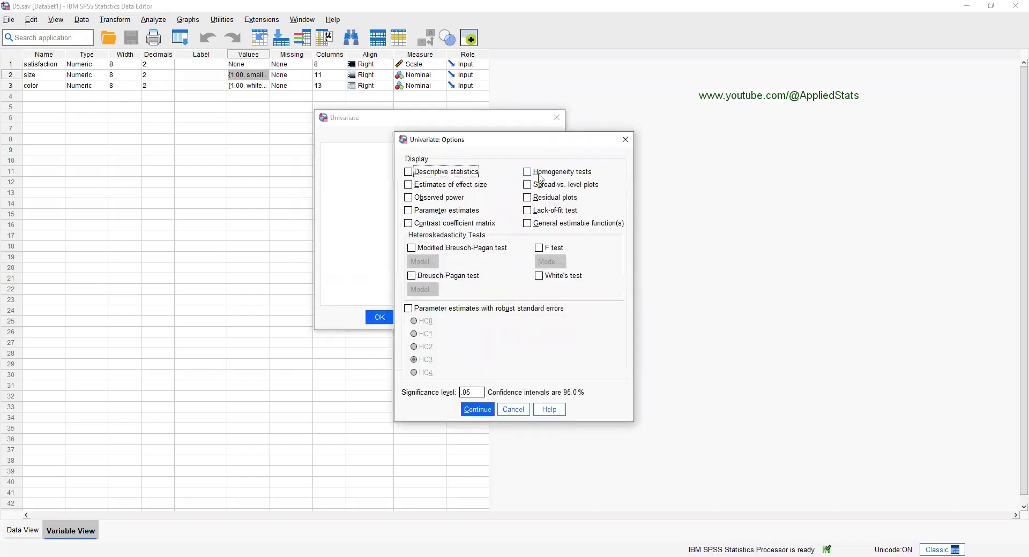
left_click(562, 175)
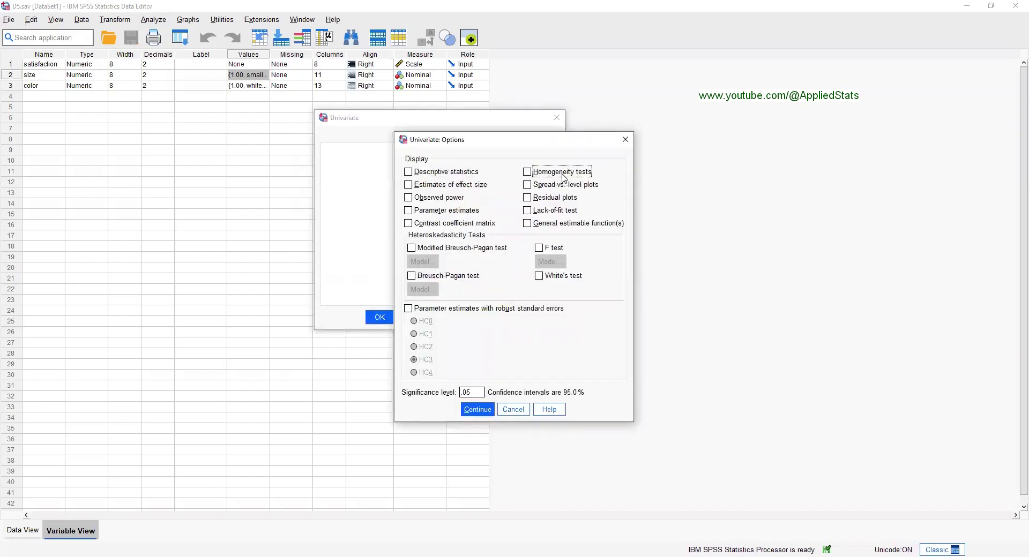
left_click(477, 410)
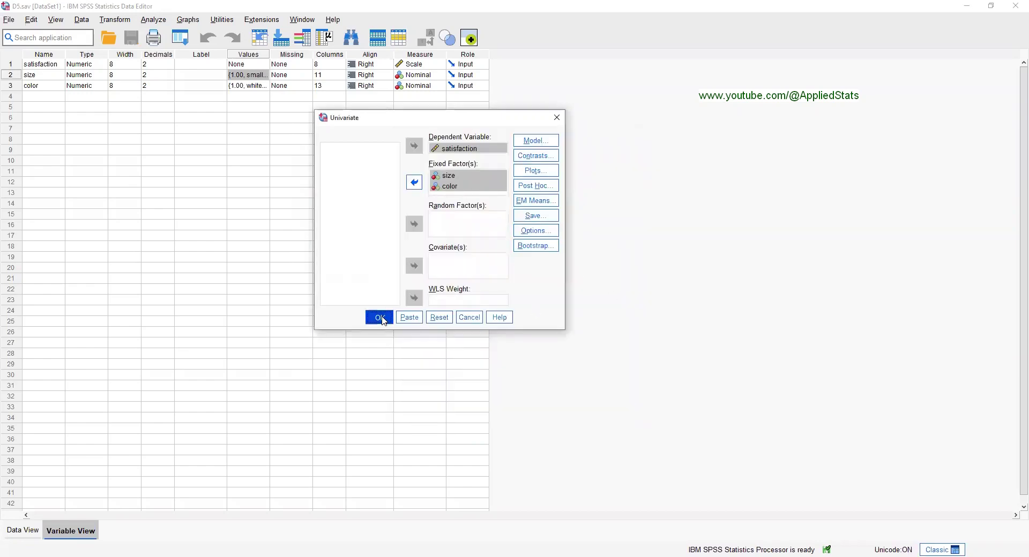
key("Return")
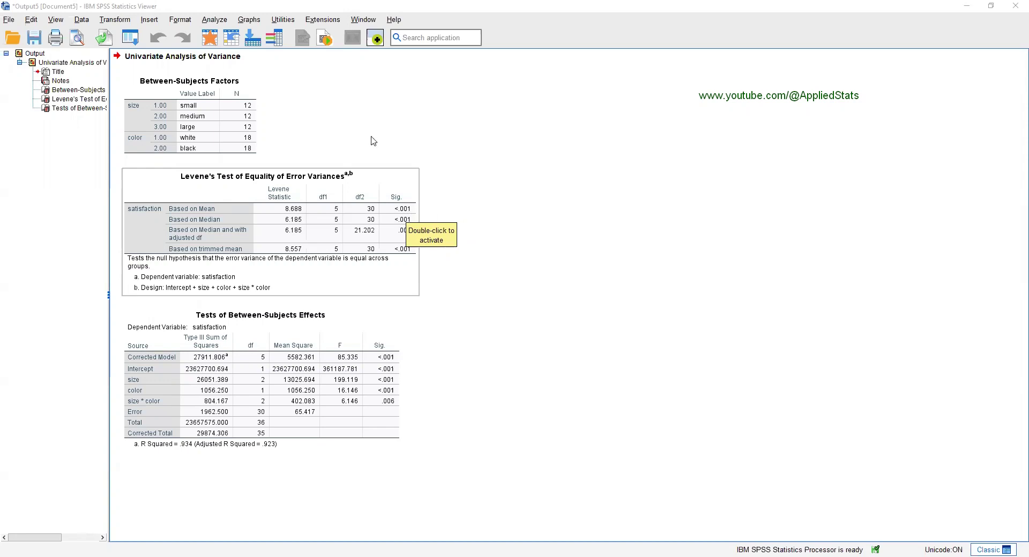
Set up a K Independent Samples test with satisfaction as test variable, grouped by size
left_click(217, 21)
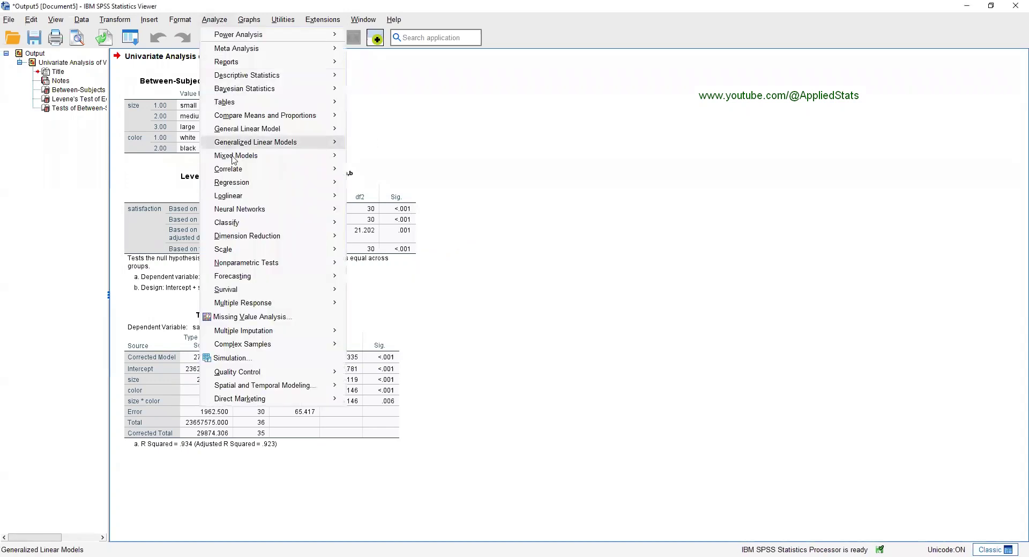
mouse_move(250, 267)
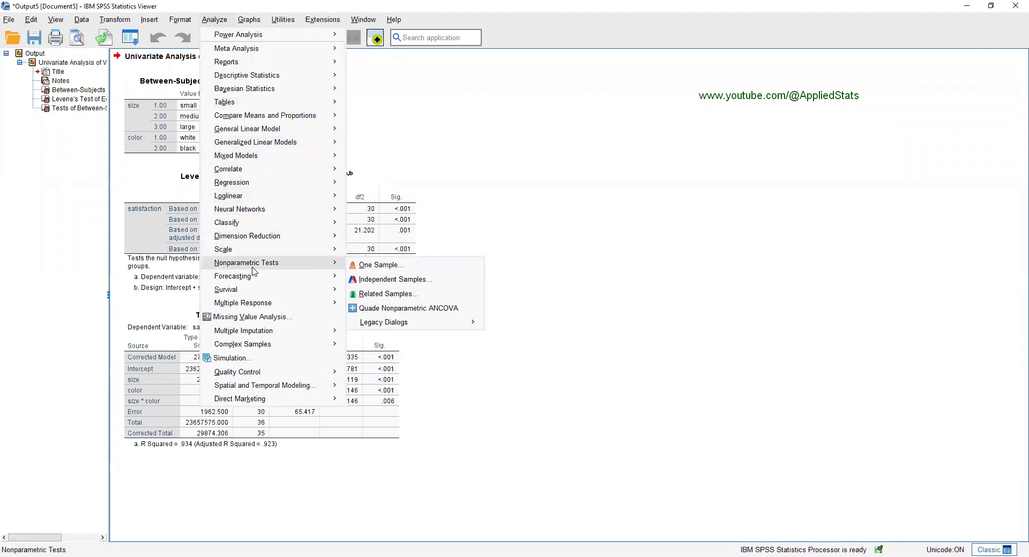
mouse_move(408, 323)
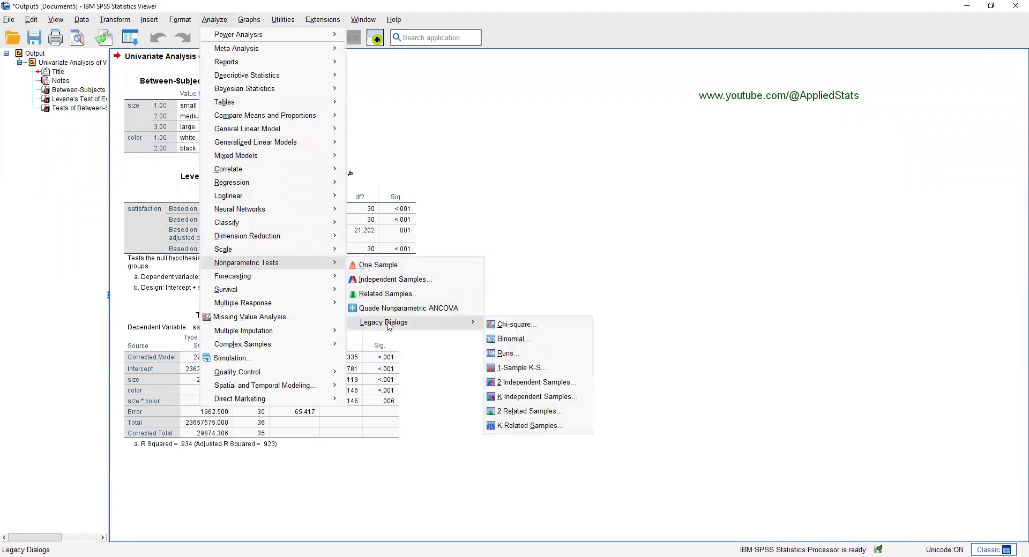
left_click(552, 397)
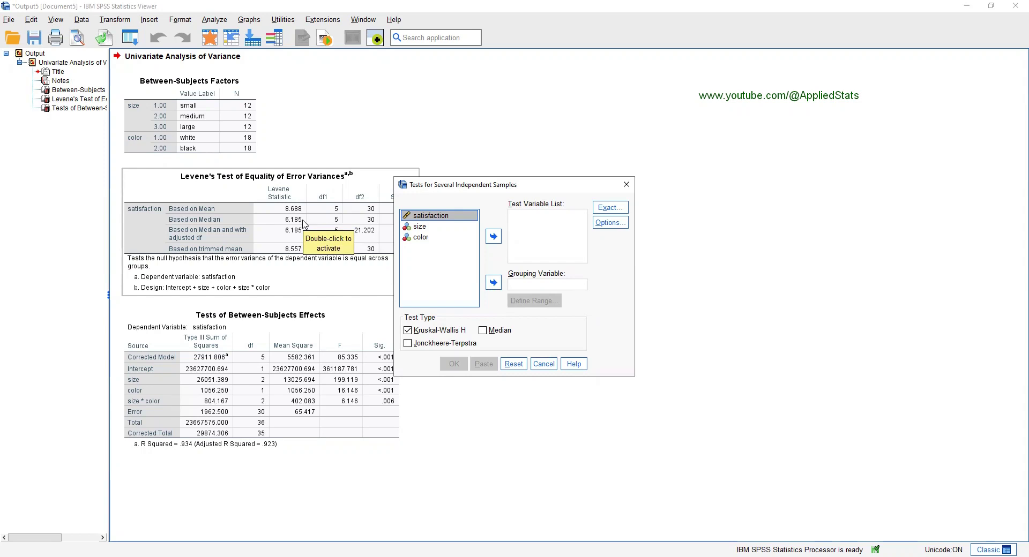
left_click_drag(533, 191, 514, 133)
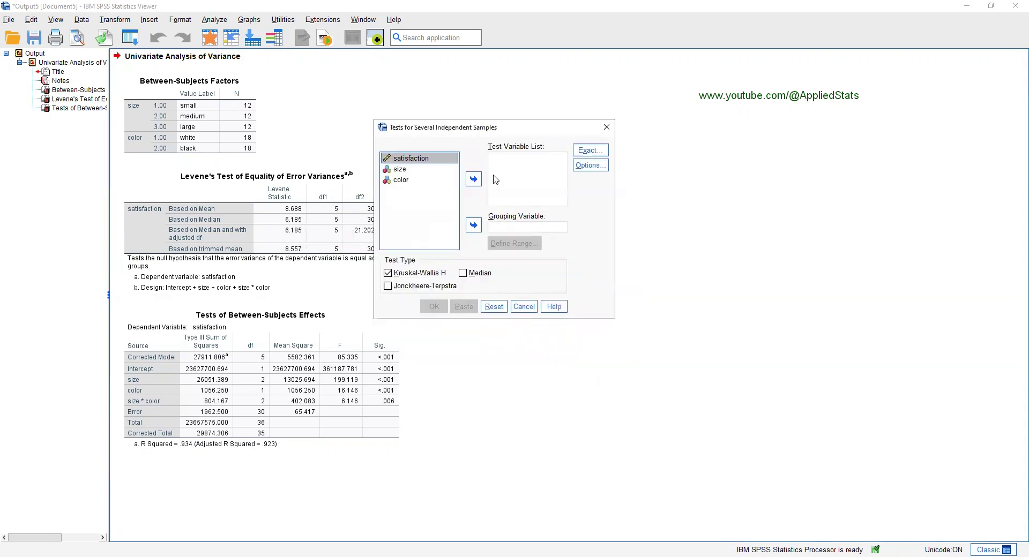
left_click(473, 179)
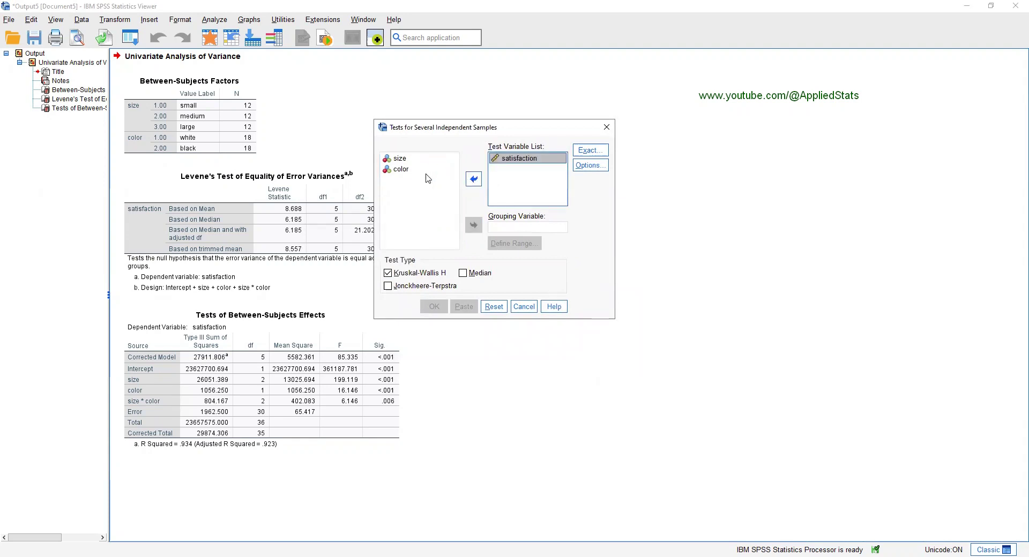
left_click(399, 158)
left_click(475, 226)
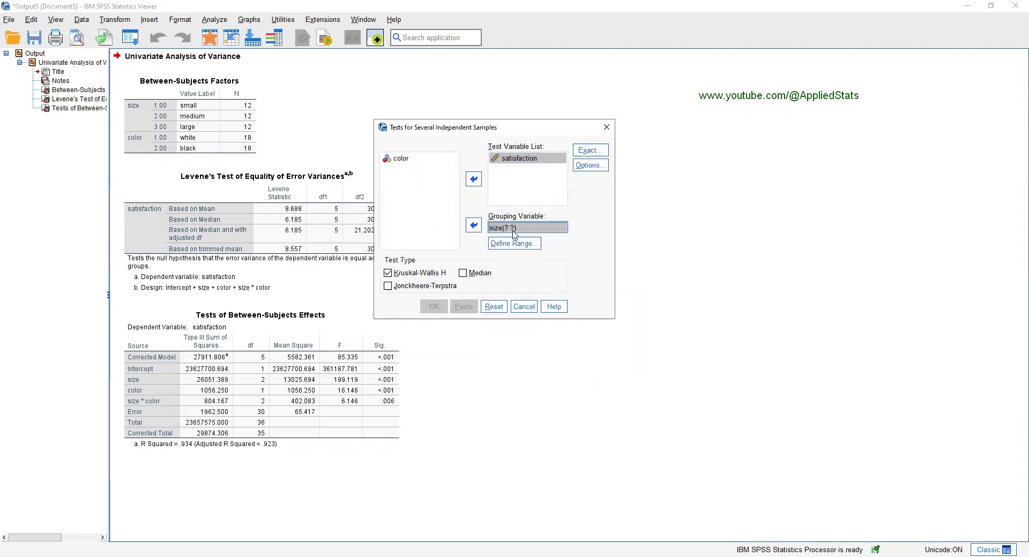
Define the size grouping range as 1 to 3 and run the Kruskal-Wallis test
left_click(560, 233)
left_click(521, 245)
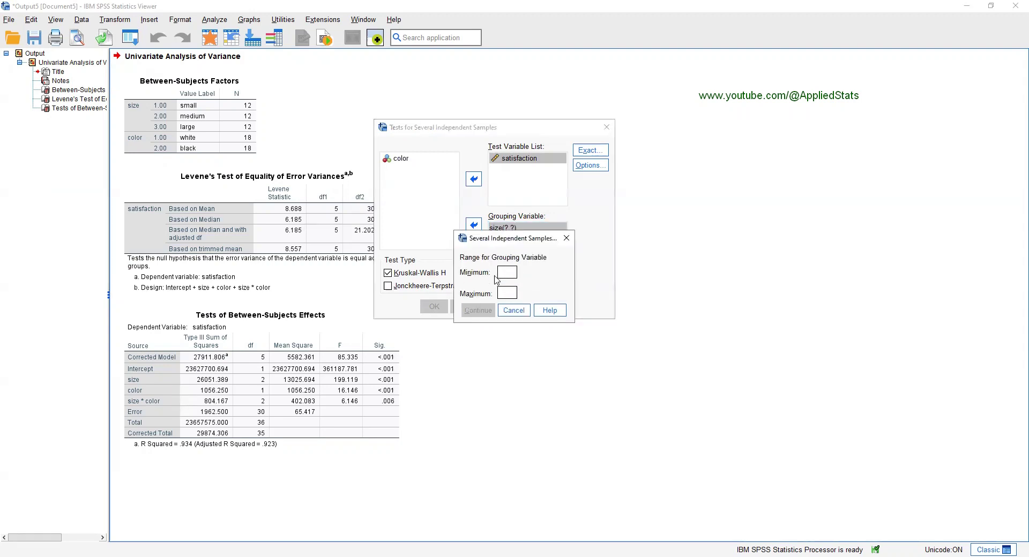
type("1")
left_click(507, 292)
type("3")
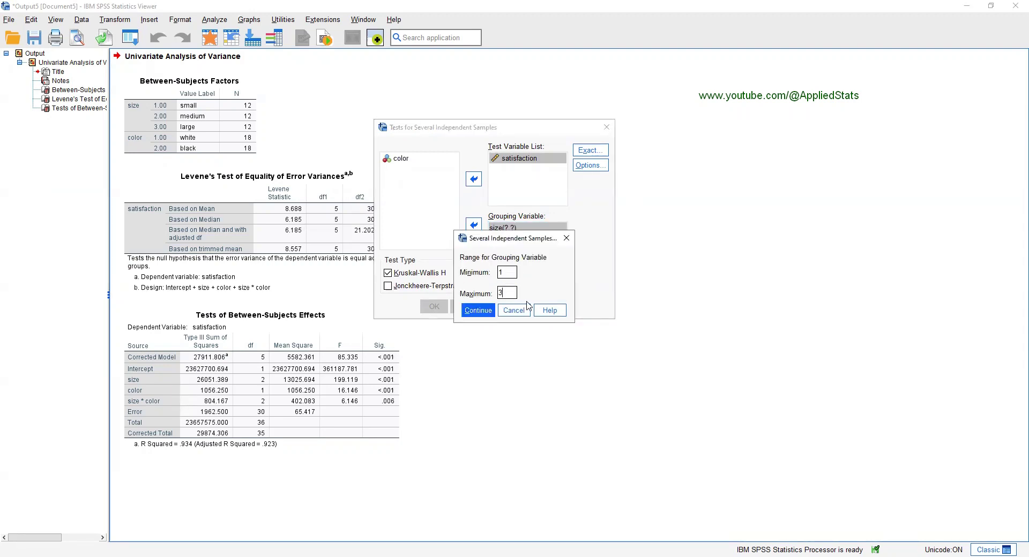
left_click(475, 312)
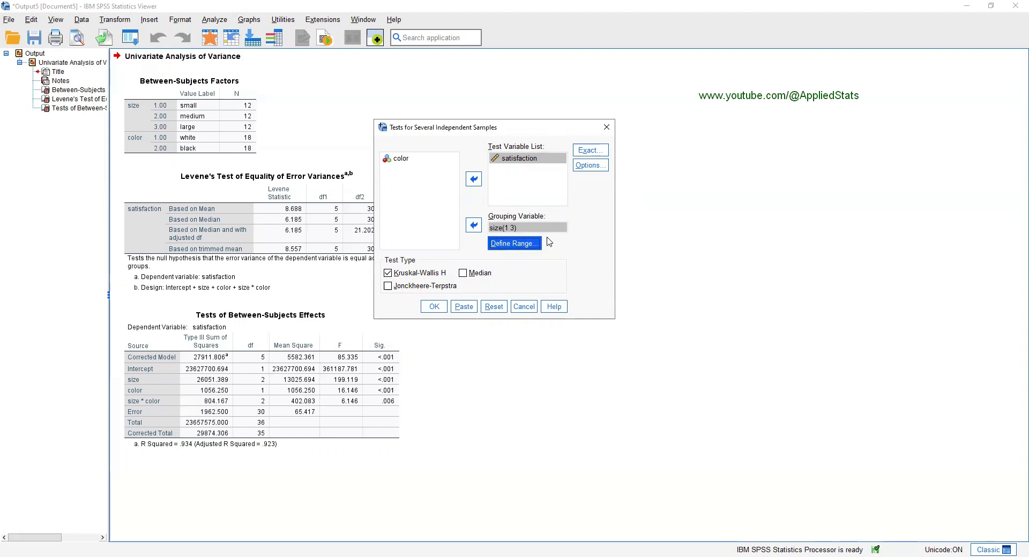
left_click(443, 311)
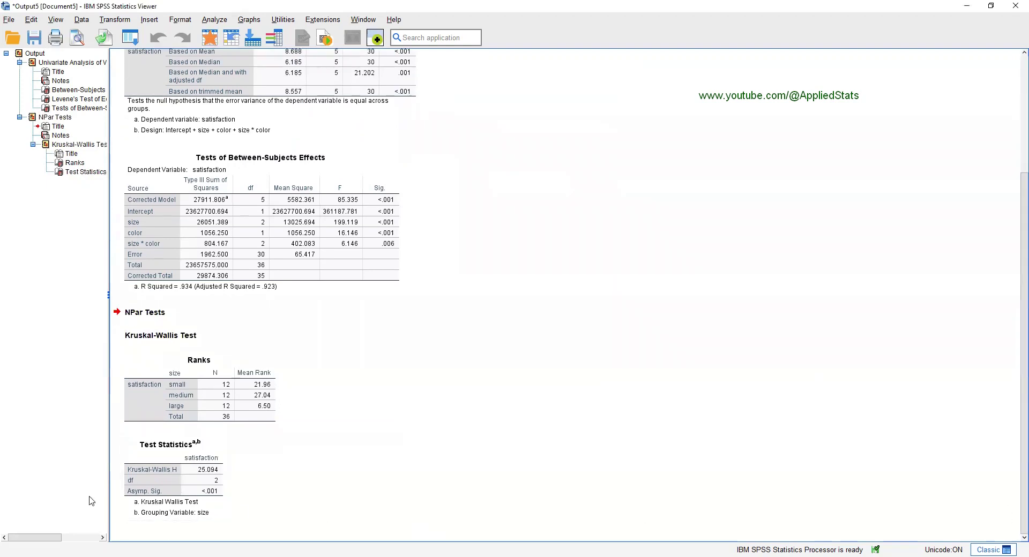
left_click(130, 37)
left_click(177, 60)
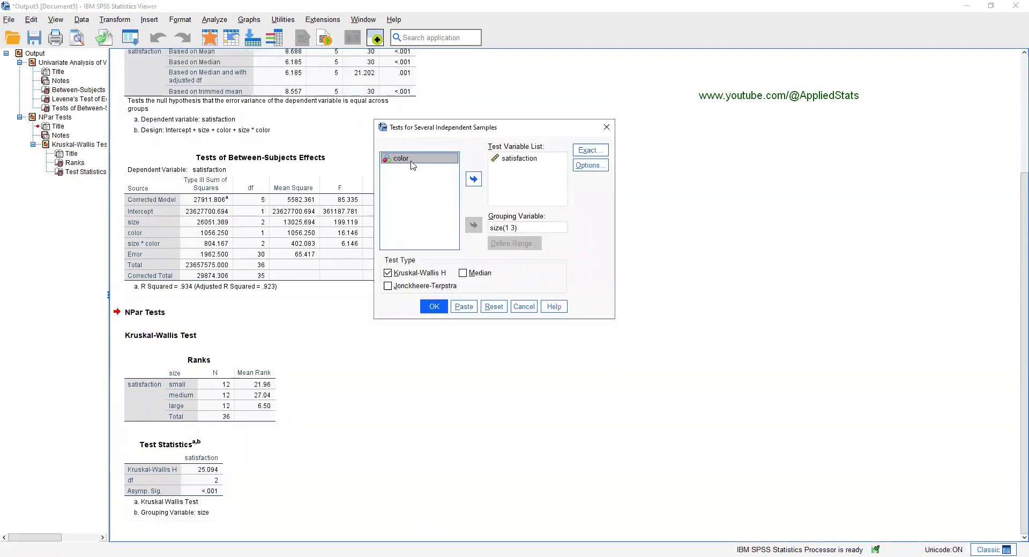
left_click(401, 160)
left_click(606, 130)
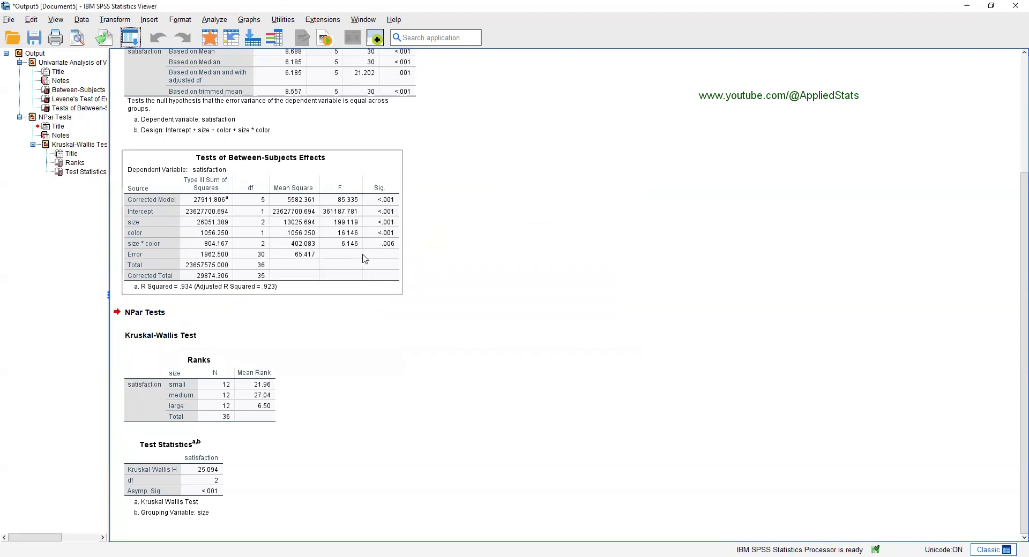
left_click(214, 24)
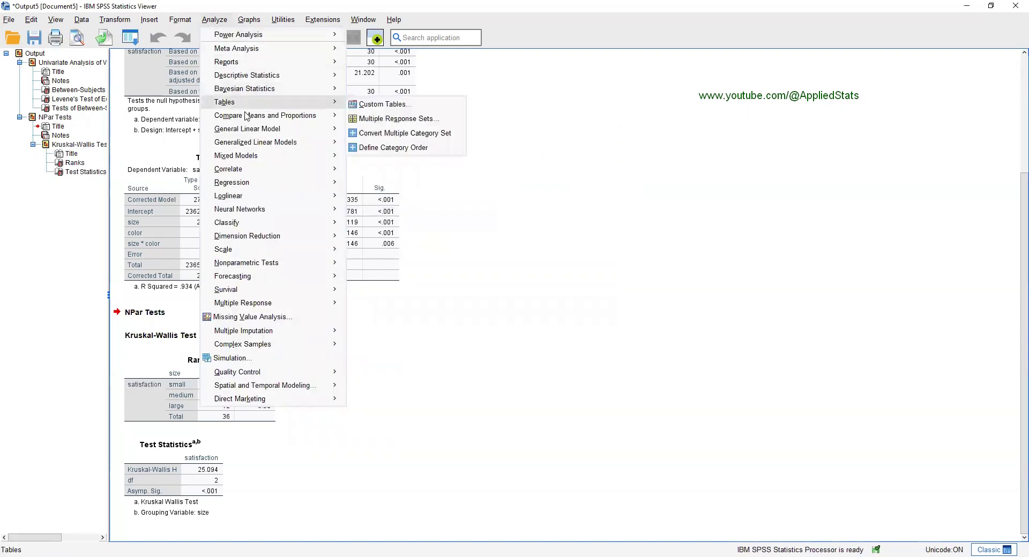
Run an independent-samples t test of satisfaction by color, groups 1 and 2
mouse_move(246, 116)
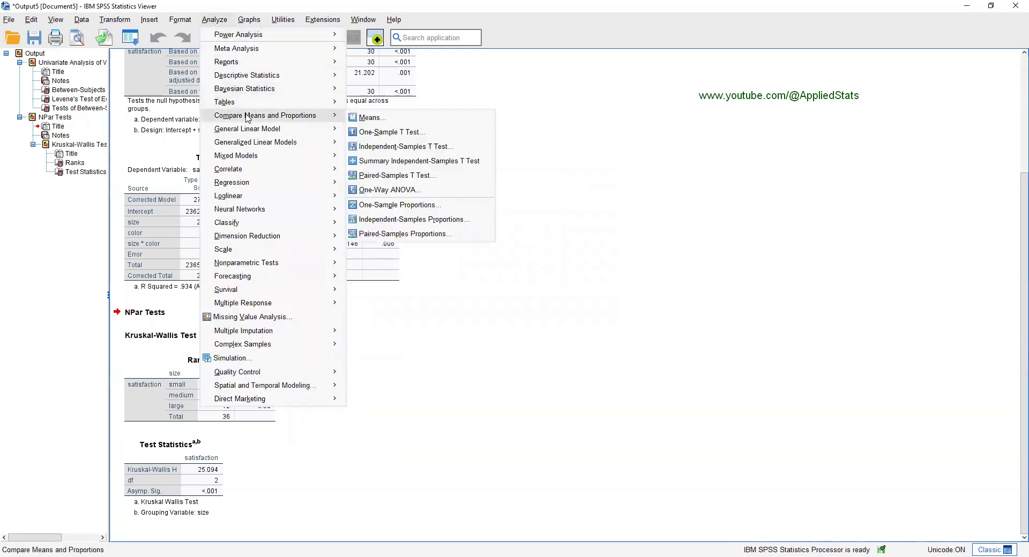
left_click(410, 147)
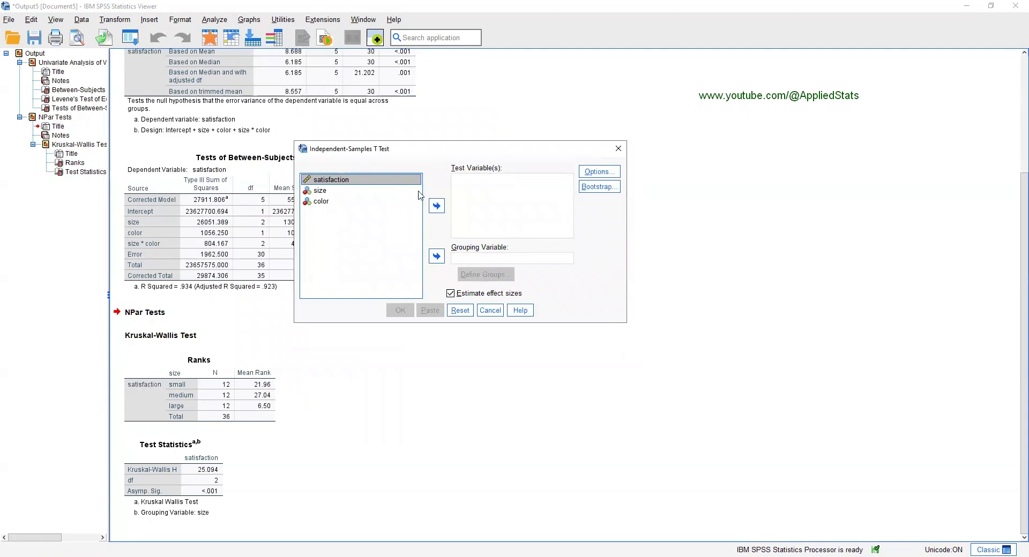
left_click(435, 207)
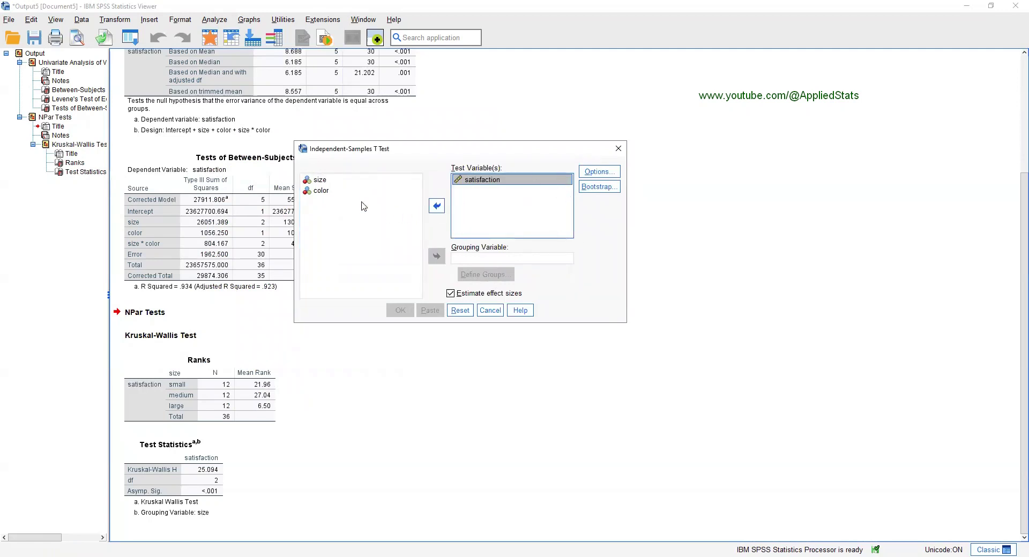
left_click(353, 217)
left_click(321, 190)
left_click(436, 256)
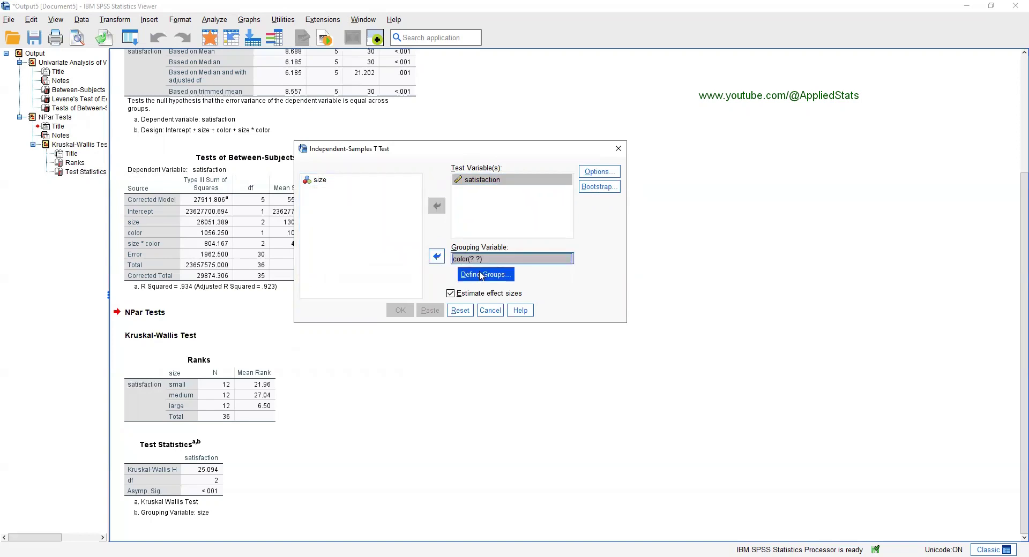
left_click(486, 274)
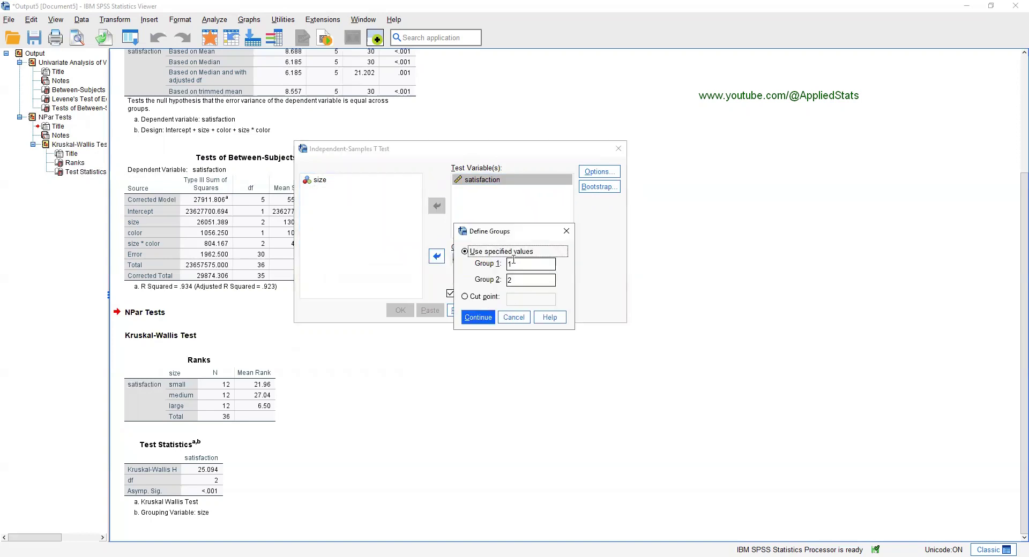
left_click(479, 319)
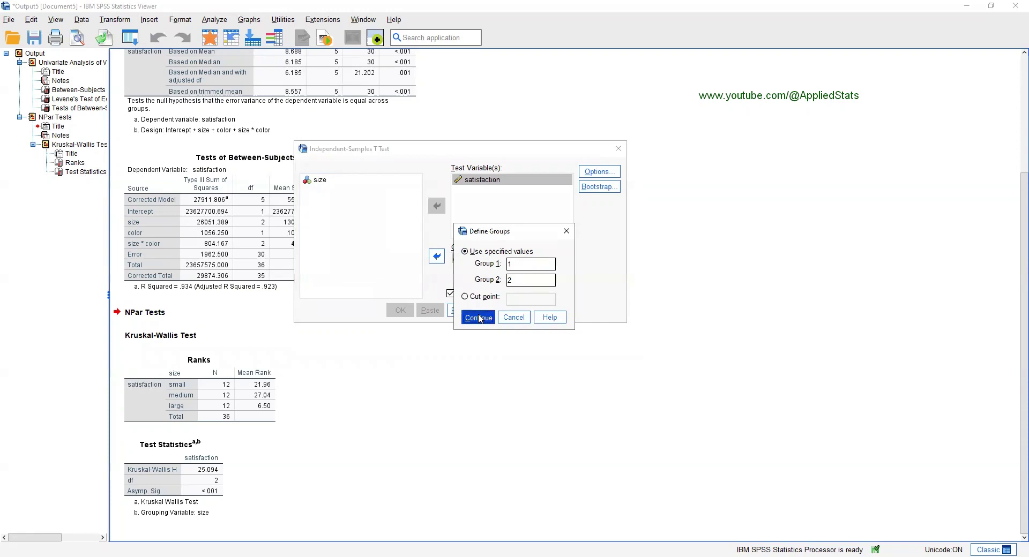
left_click(400, 311)
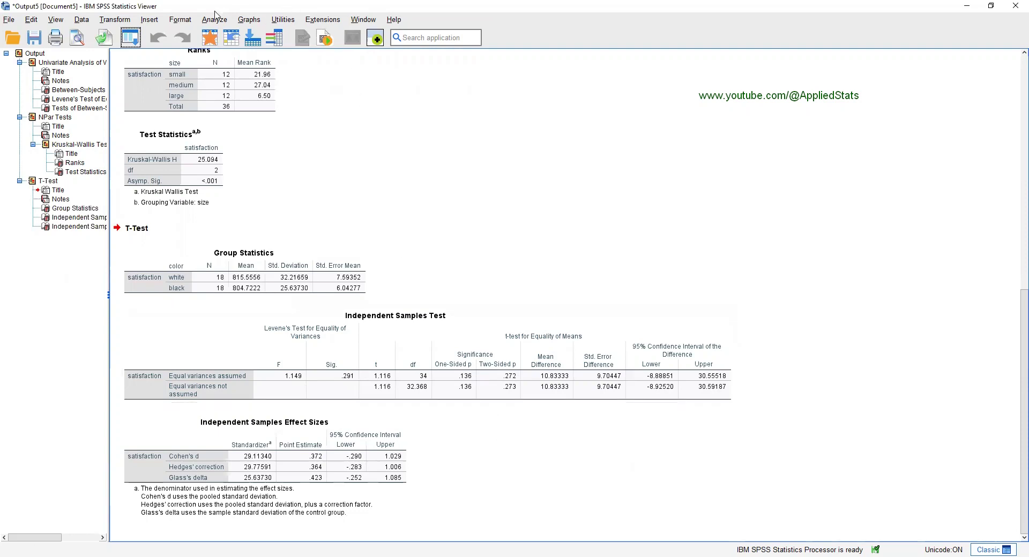
After reviewing the t-test tables, bring up the Analyze menu
left_click(214, 21)
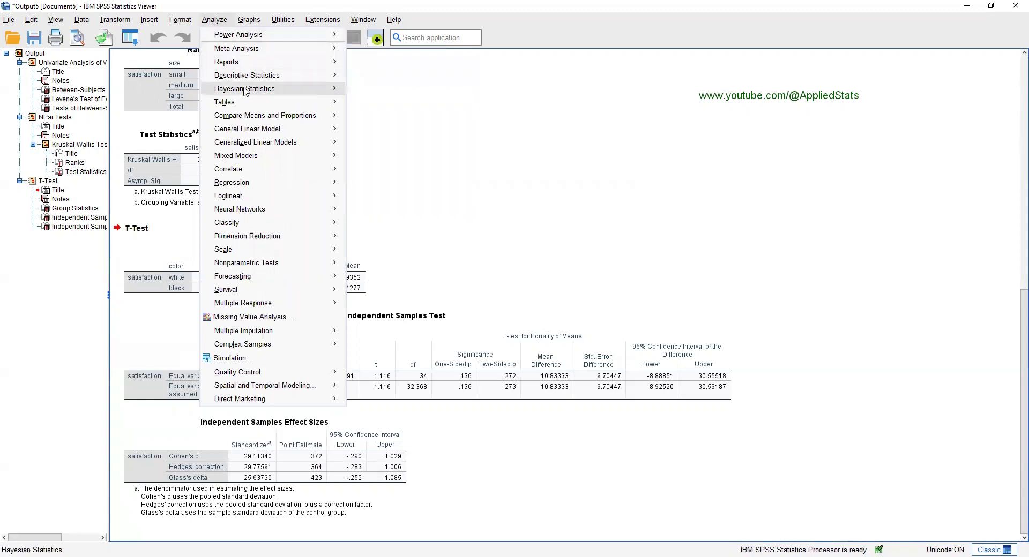
Set up a One-Way ANOVA with satisfaction as dependent and size as factor, then go to Post Hoc
mouse_move(260, 115)
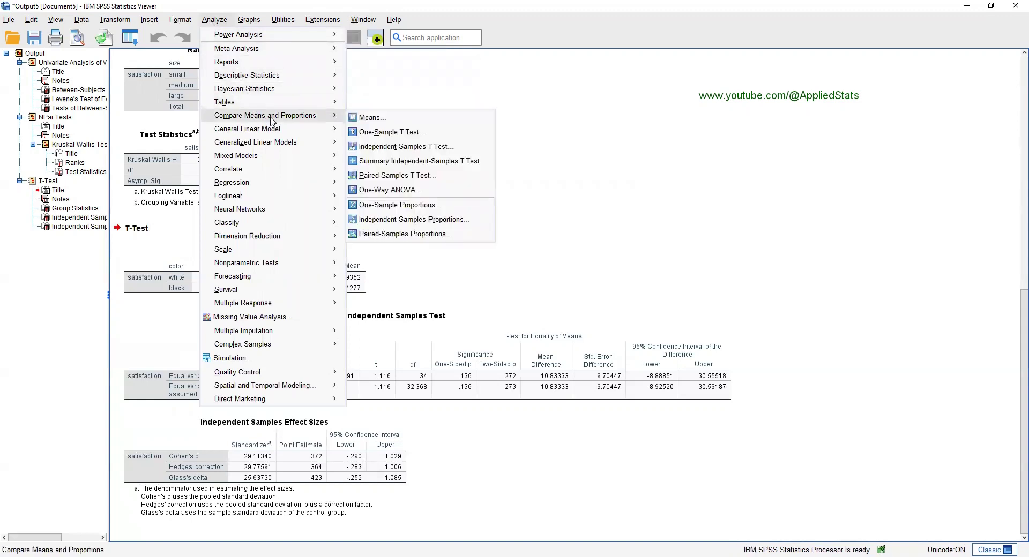
left_click(400, 193)
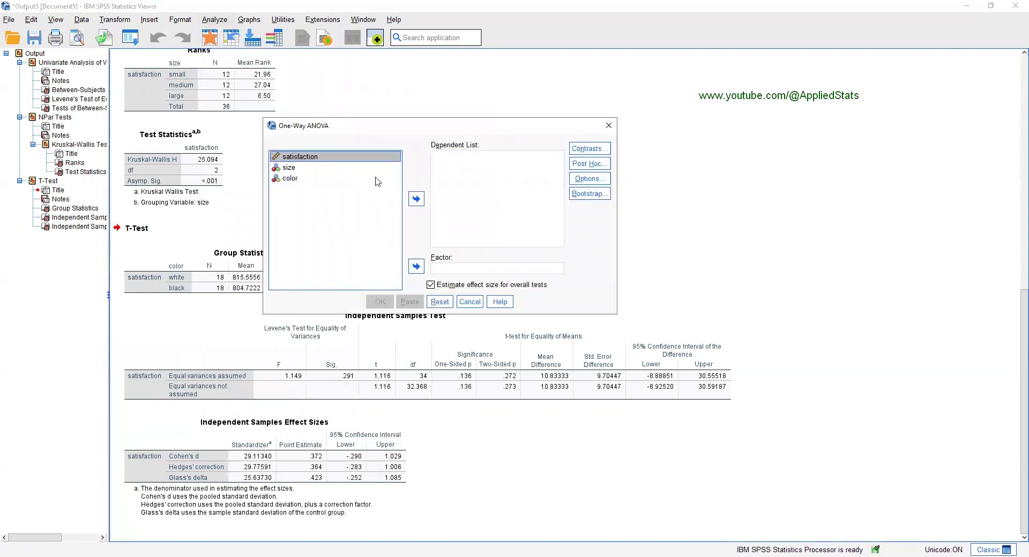
left_click(418, 203)
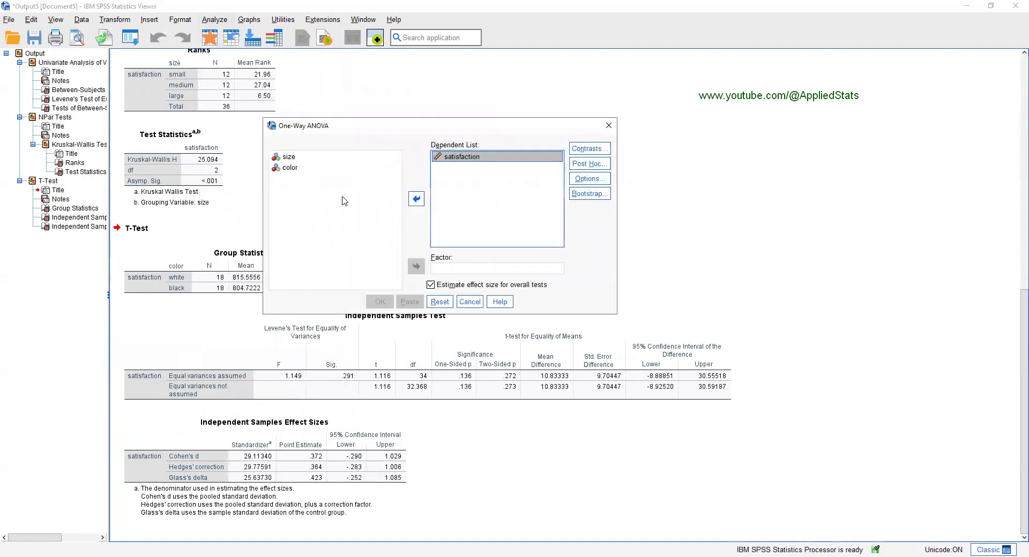
left_click(288, 158)
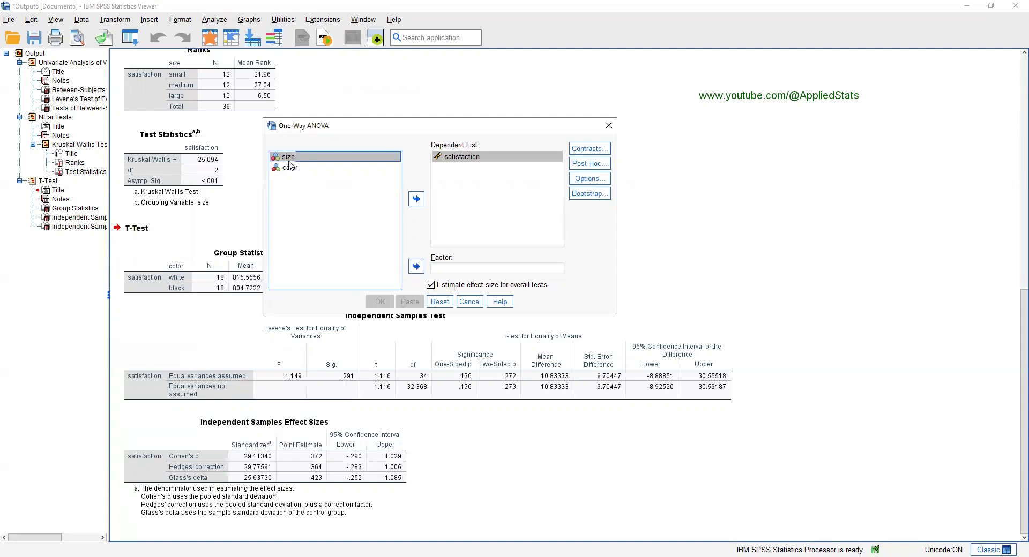
left_click(416, 266)
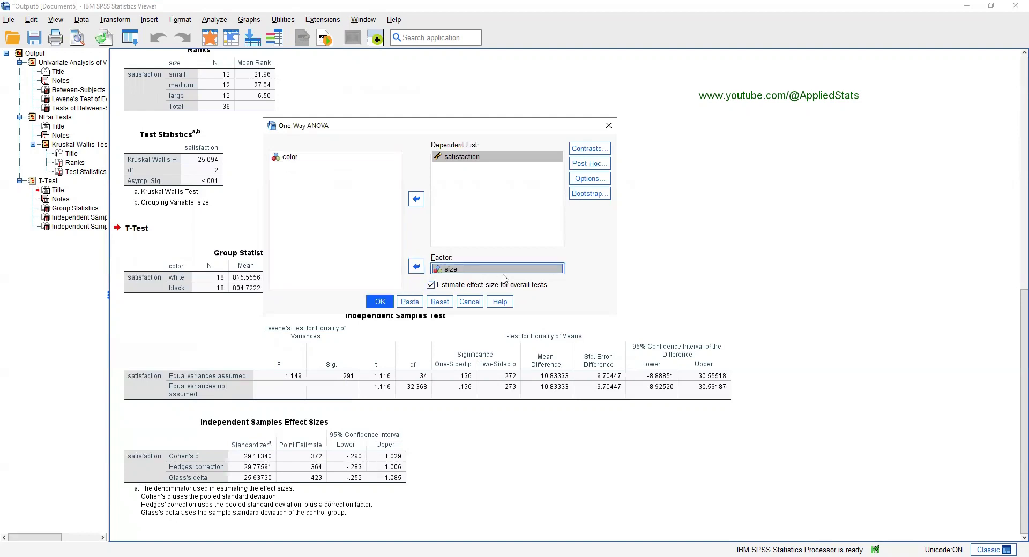
left_click(591, 164)
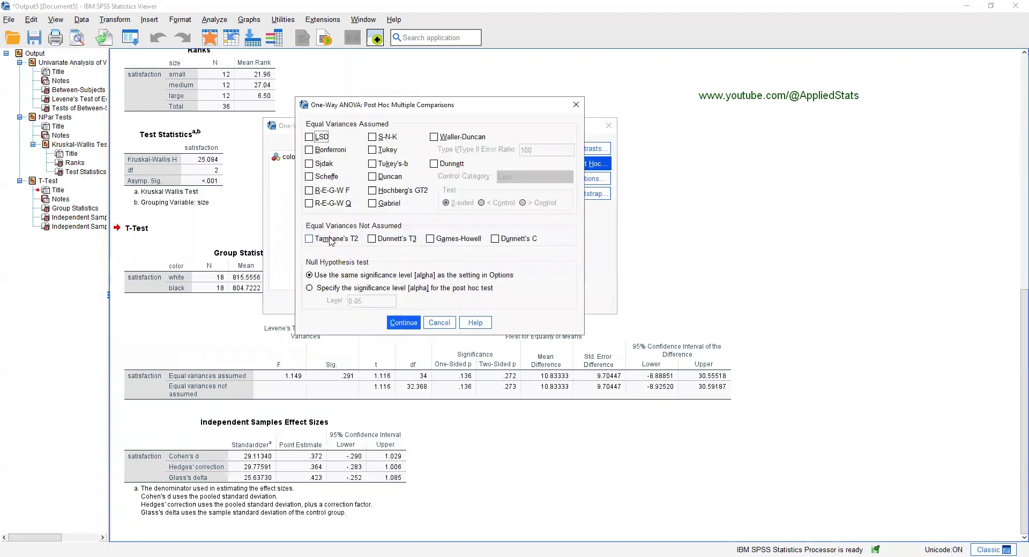
Tick Games-Howell as the post hoc test and confirm
left_click(448, 240)
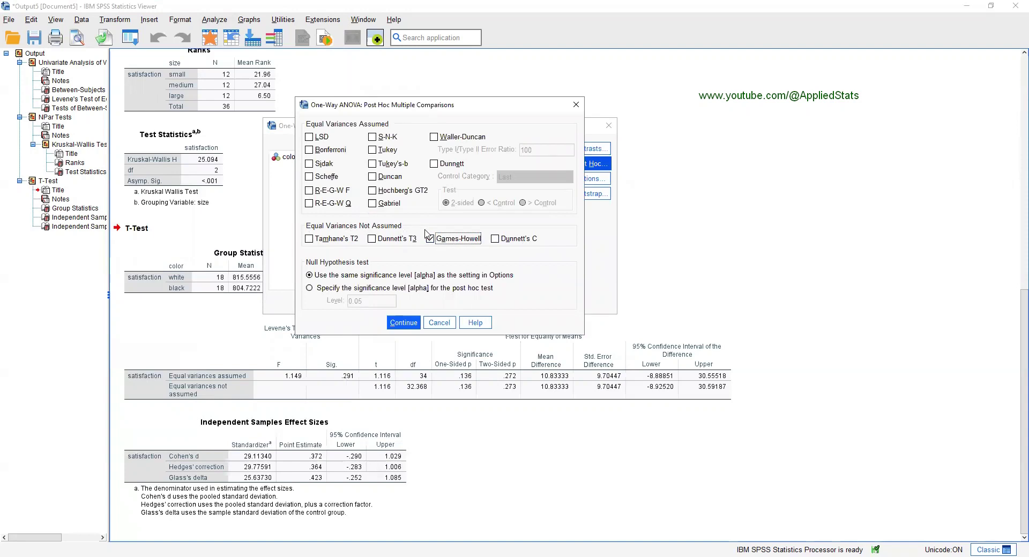
left_click(402, 324)
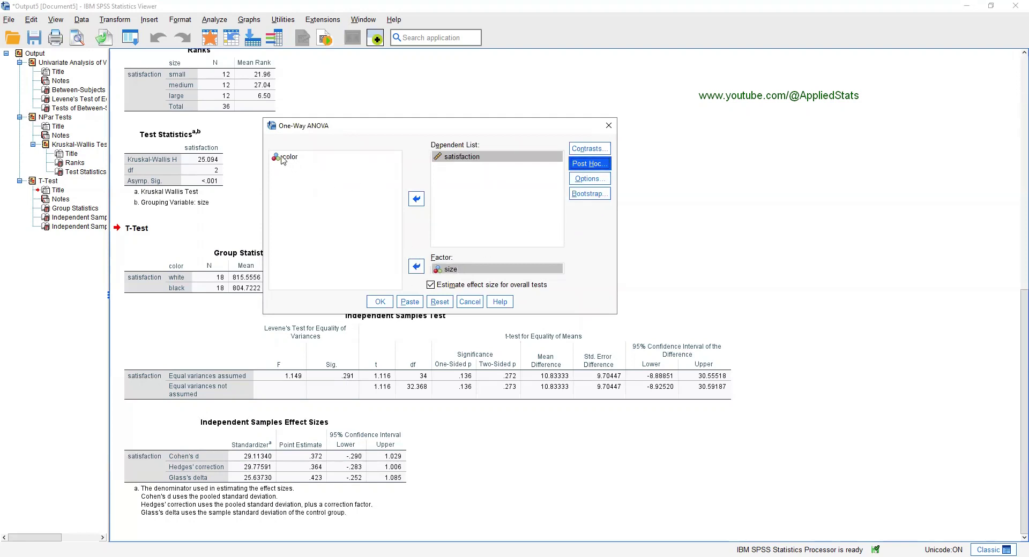
Run the one-way ANOVA (F = 112.440) with Games-Howell comparisons, then switch to JASP
left_click(381, 303)
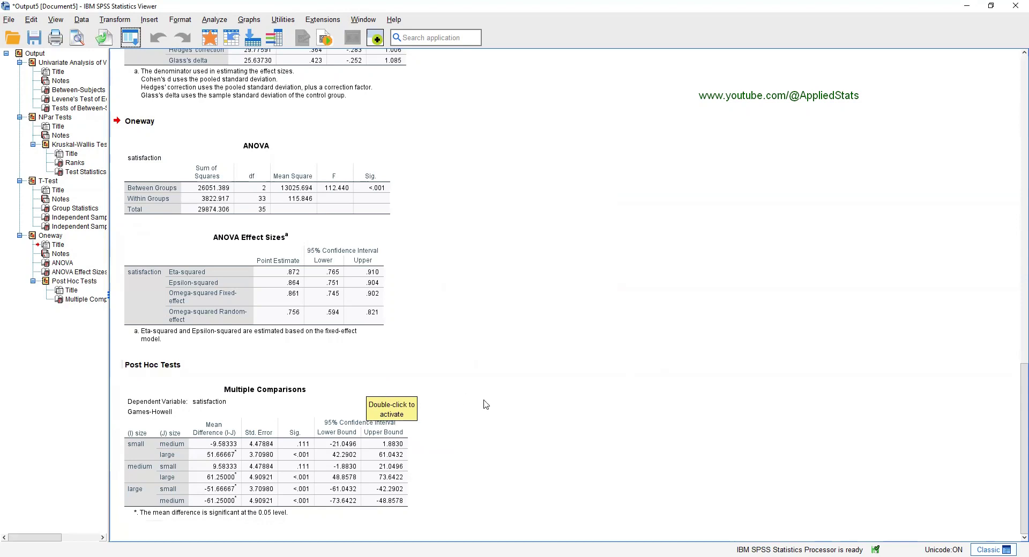
scroll(748, 262, "up", 20)
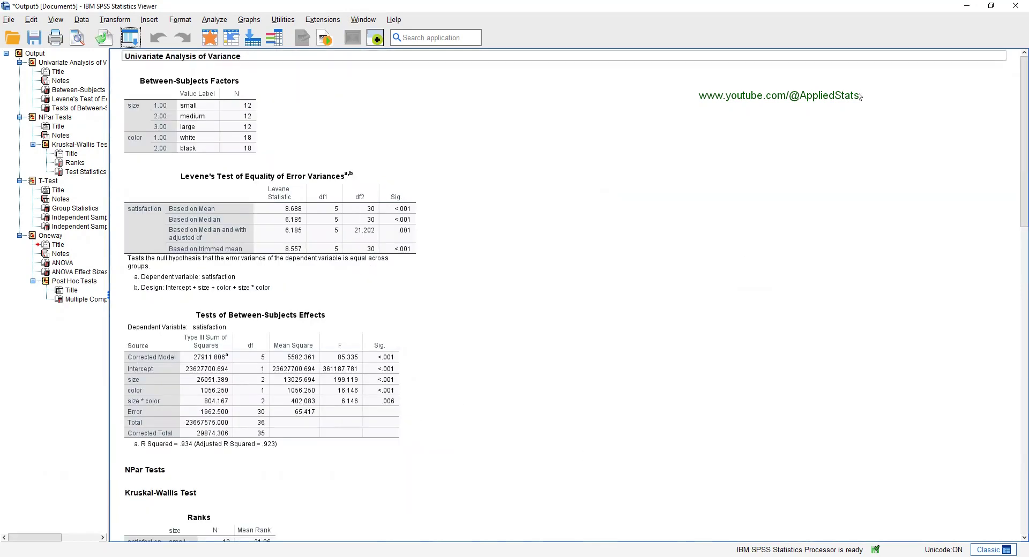
key("alt+Tab")
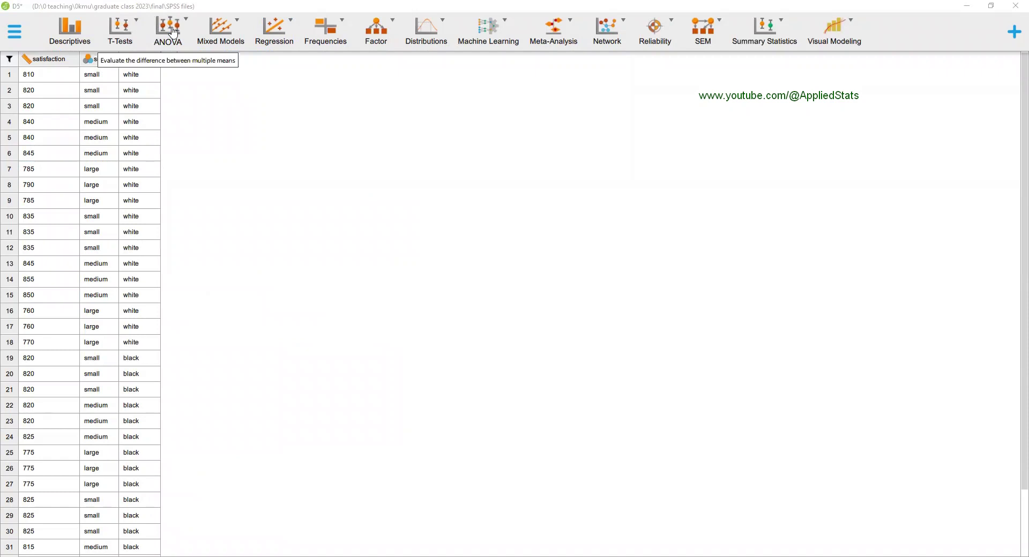
Create a JASP ANOVA with satisfaction dependent and size and color as fixed factors
left_click(167, 29)
left_click(161, 81)
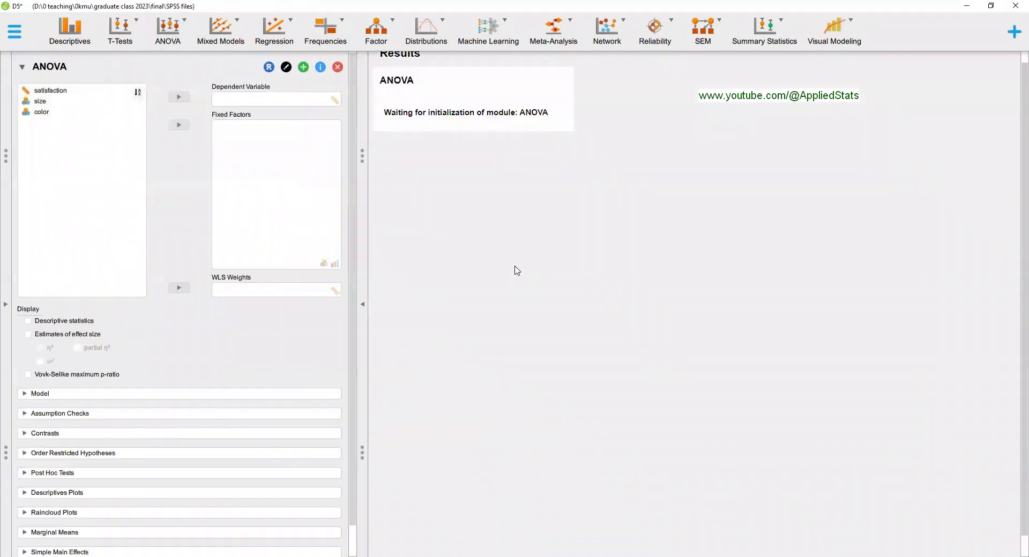
left_click_drag(89, 95, 261, 99)
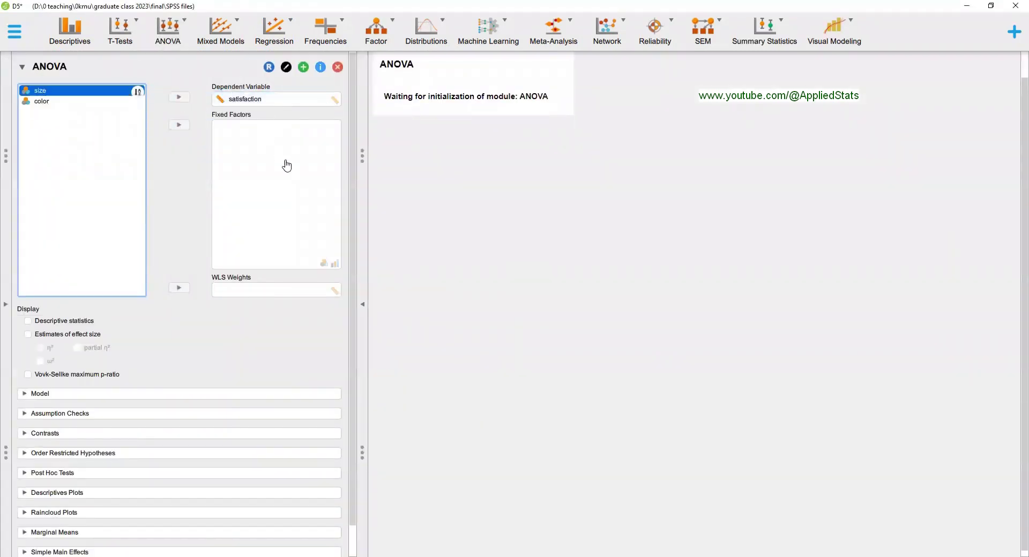
left_click(51, 107, "shift")
left_click_drag(51, 107, 266, 142)
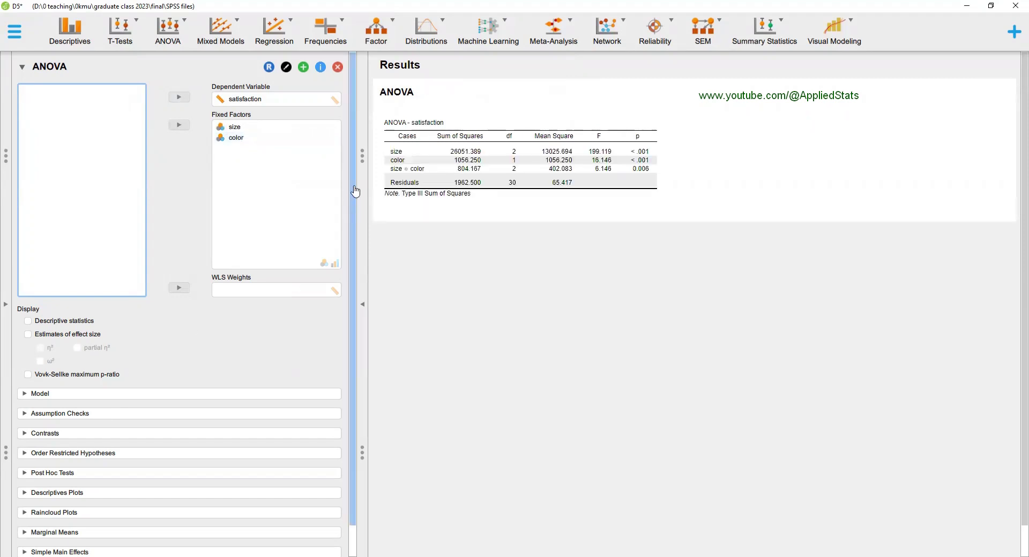
scroll(160, 407, "down", 1)
Add Levene's homogeneity test plus Brown-Forsythe and Welch corrections under Assumption Checks
left_click(82, 385)
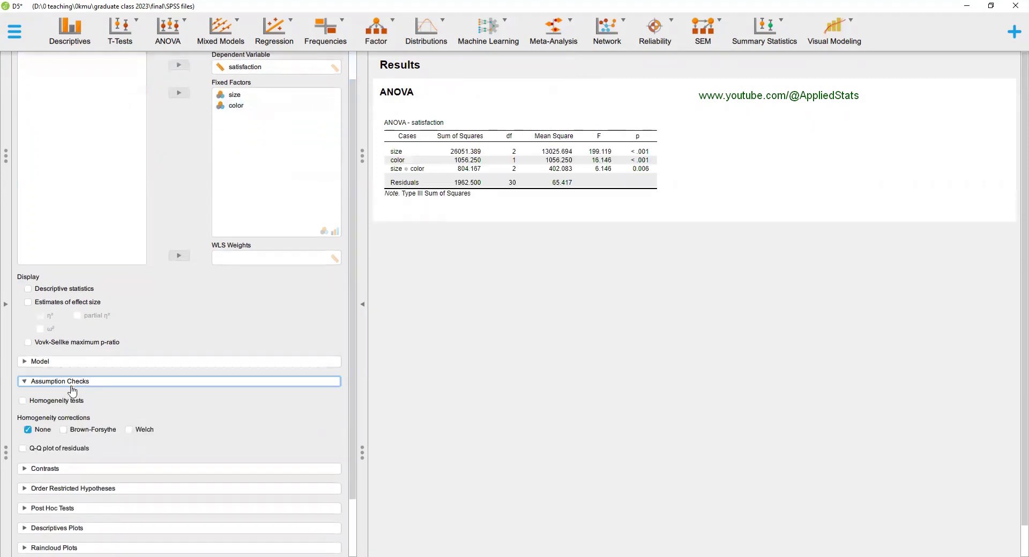
left_click(45, 405)
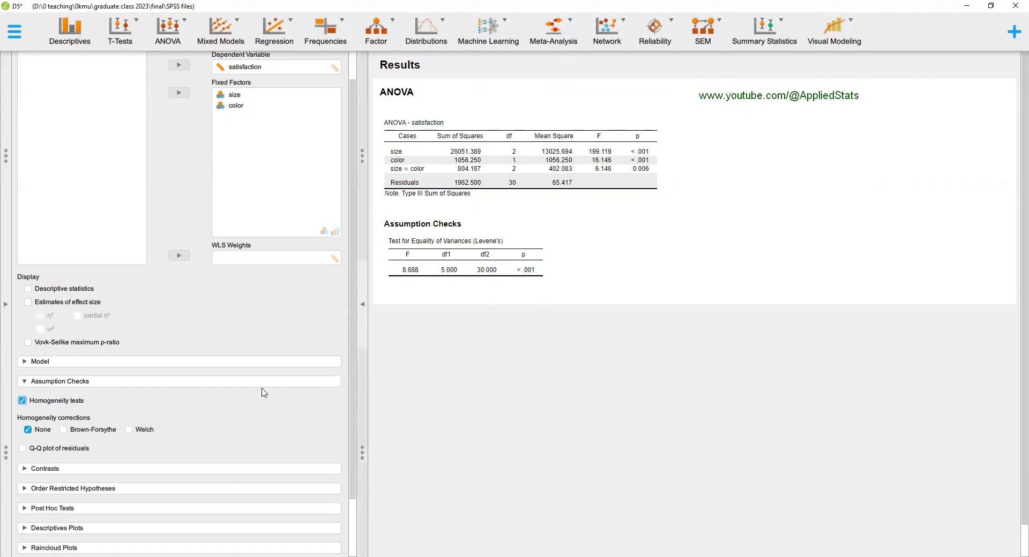
left_click(78, 435)
left_click(143, 430)
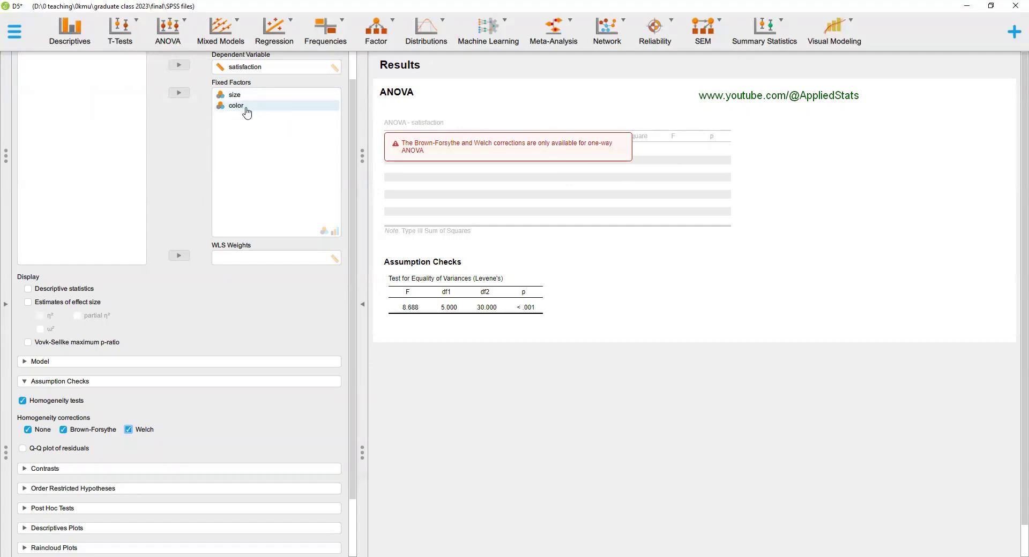
Remove color from Fixed Factors, leaving size as the only factor
scroll(239, 111, "up", 1)
left_click(236, 132)
left_click(179, 119)
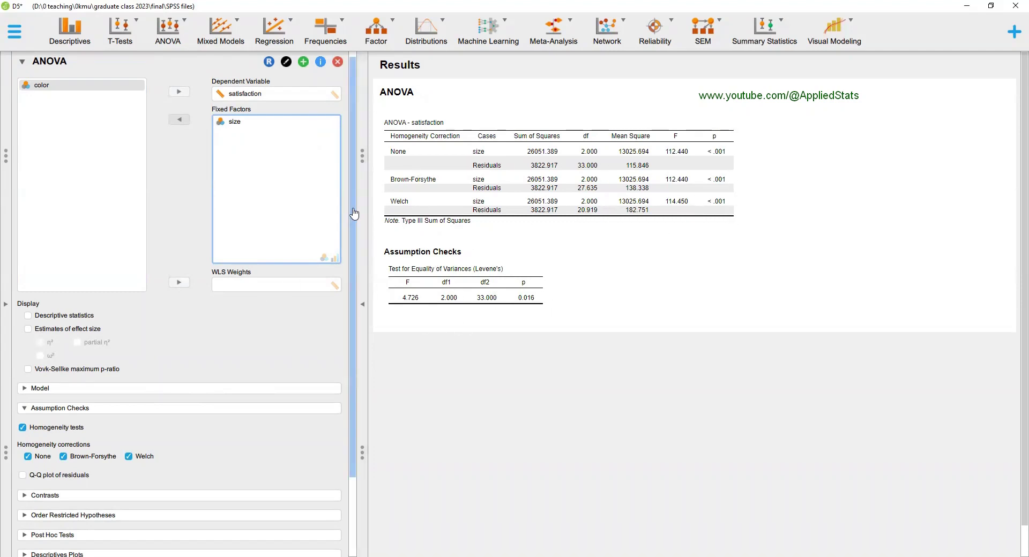
scroll(346, 435, "down", 3)
Restore color as a fixed factor and add Kruskal-Wallis tests for size and color
left_click(54, 541)
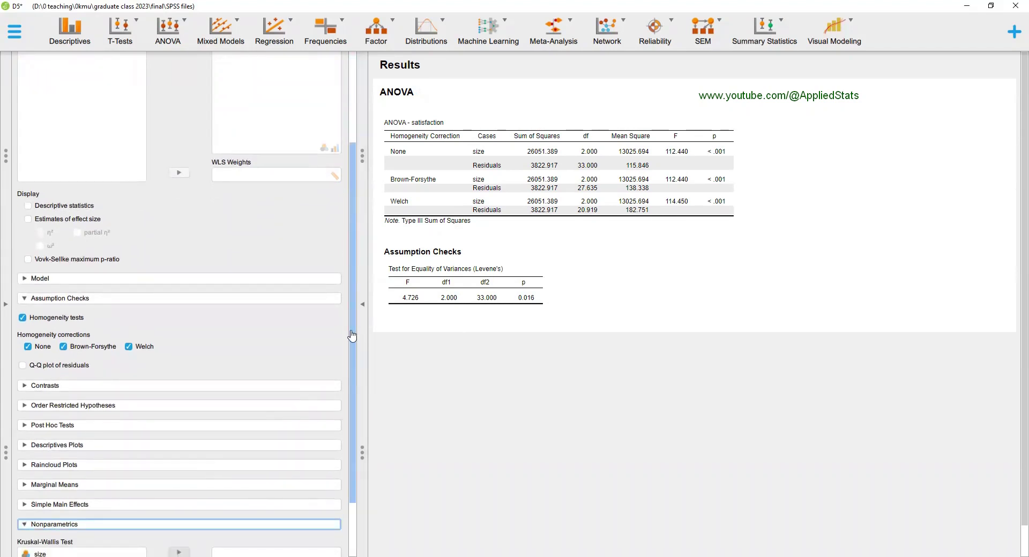
scroll(261, 502, "down", 3)
left_click_drag(352, 201, 354, 53)
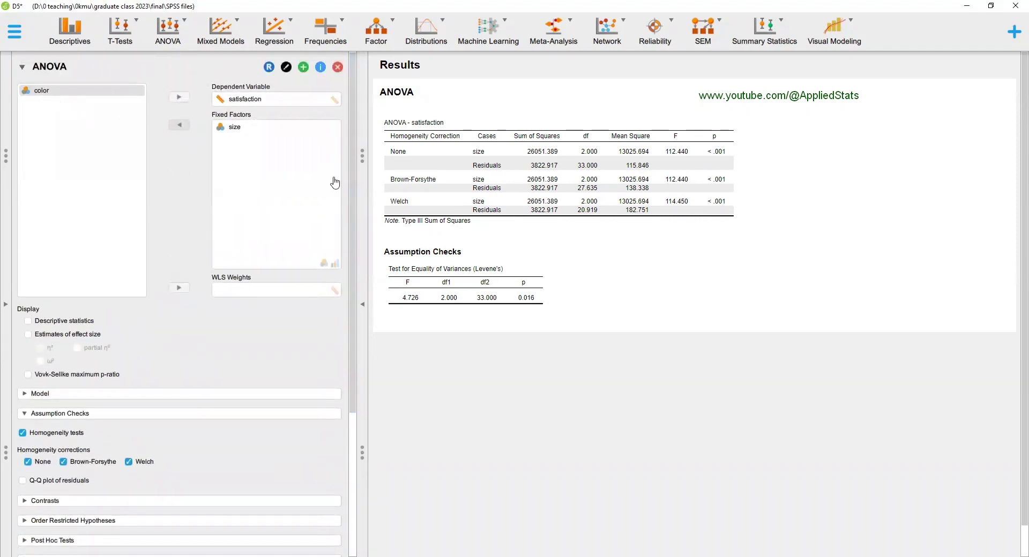
left_click(67, 91)
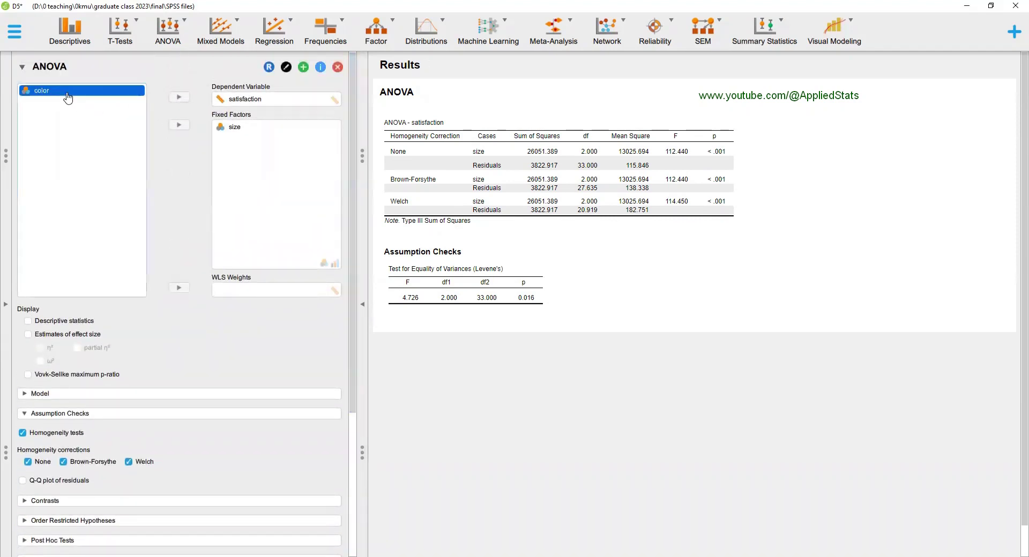
left_click(181, 129)
scroll(80, 376, "down", 5)
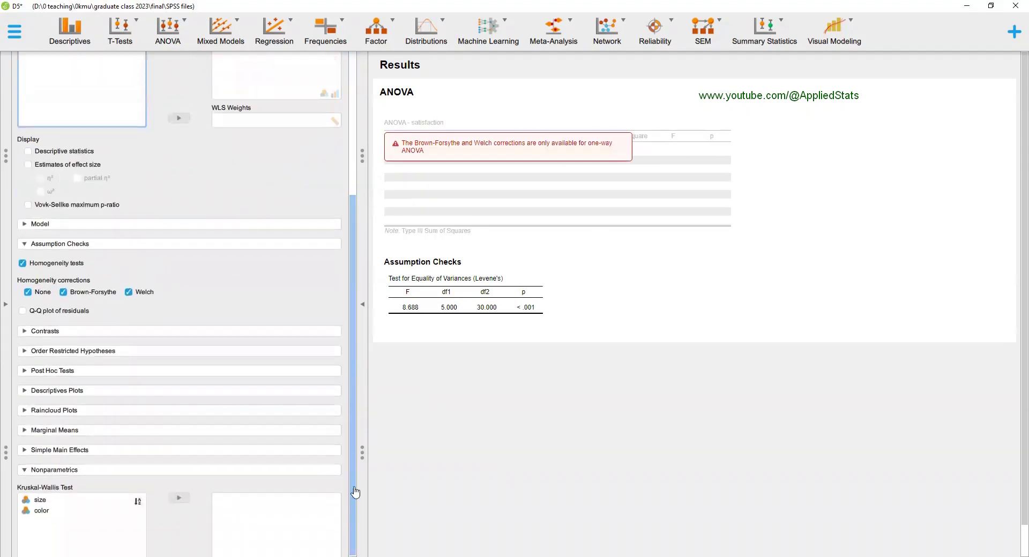
left_click(44, 480)
key("ctrl+a")
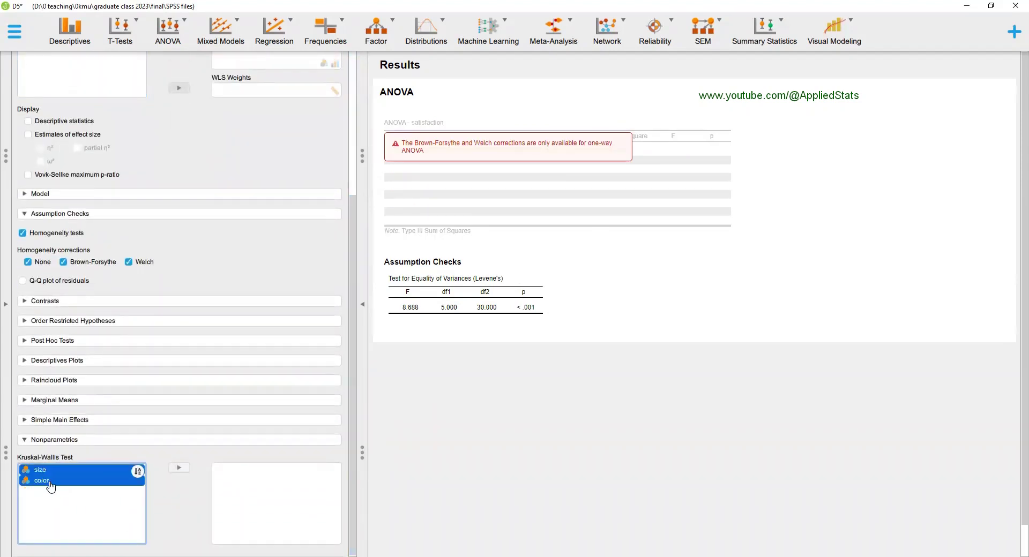
left_click(180, 468)
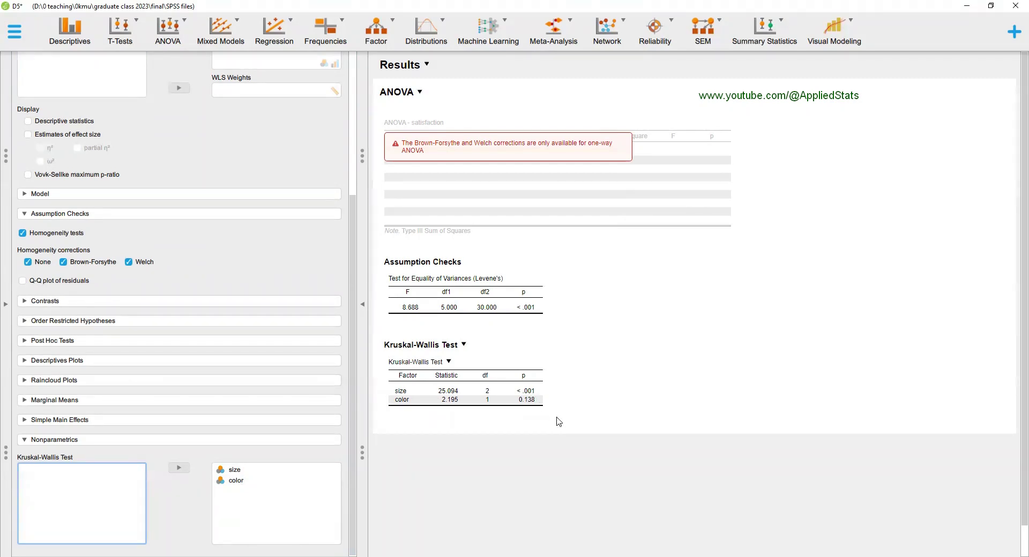
Request post hoc comparisons for size using Games-Howell, with the Tukey correction unticked
left_click(44, 341)
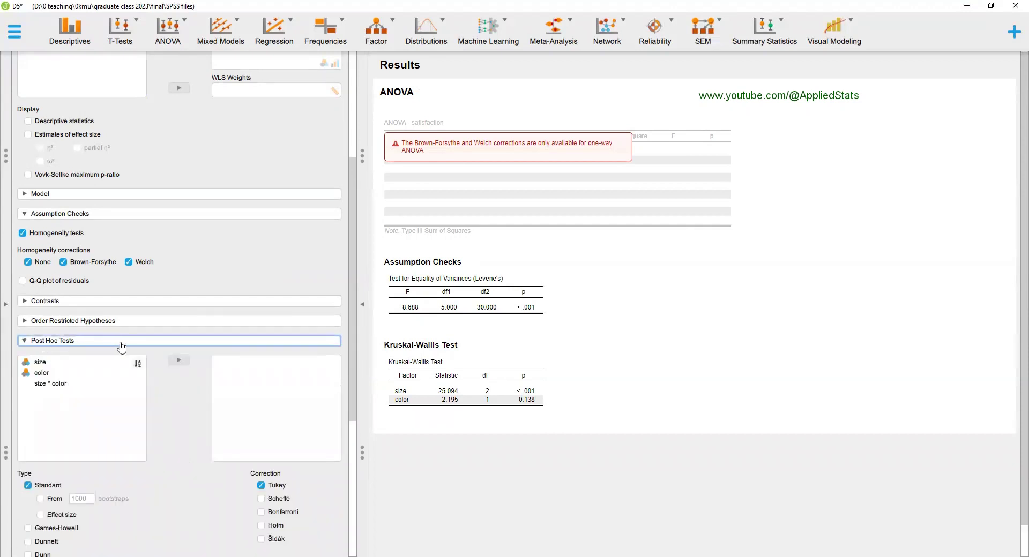
scroll(279, 333, "down", 4)
left_click(41, 105)
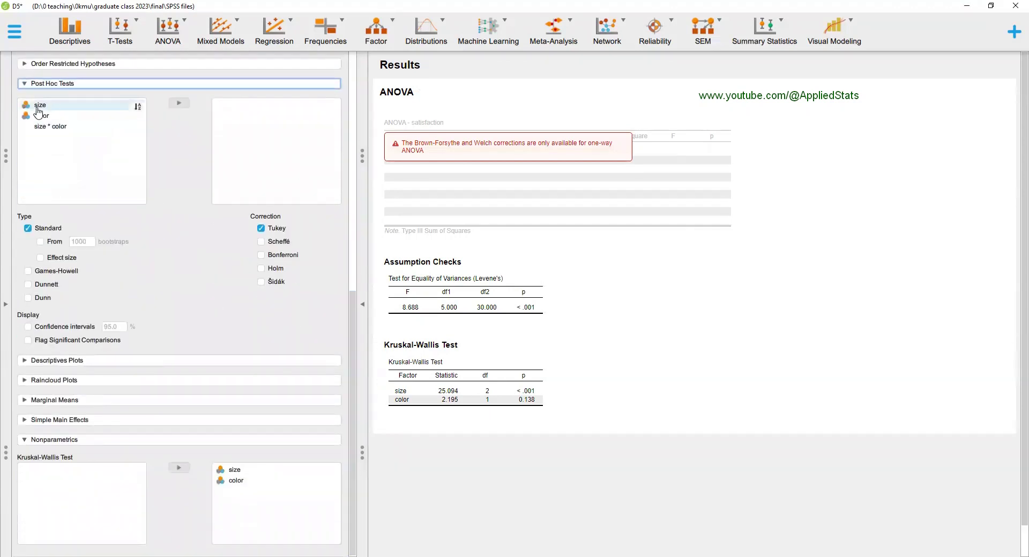
left_click(179, 103)
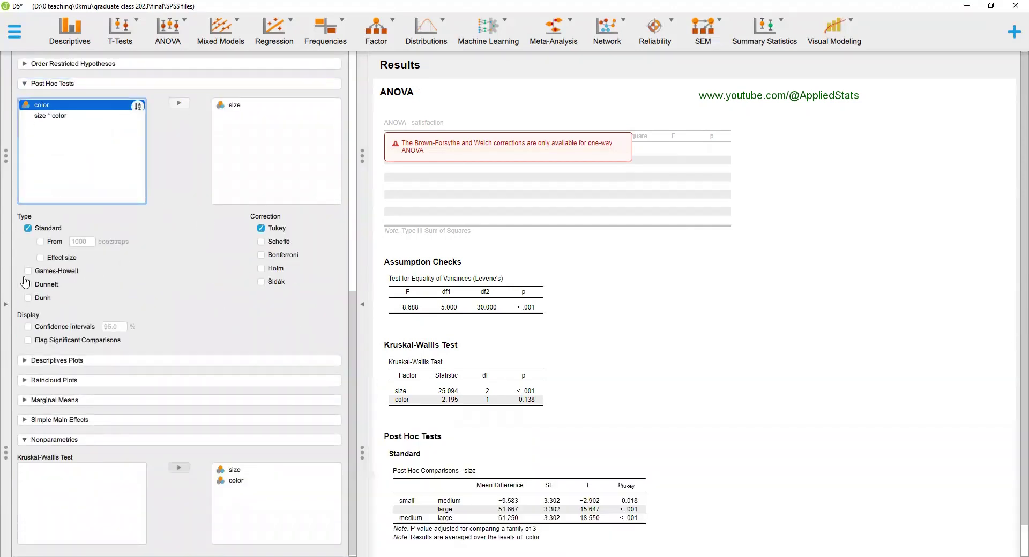
left_click(28, 272)
left_click(270, 229)
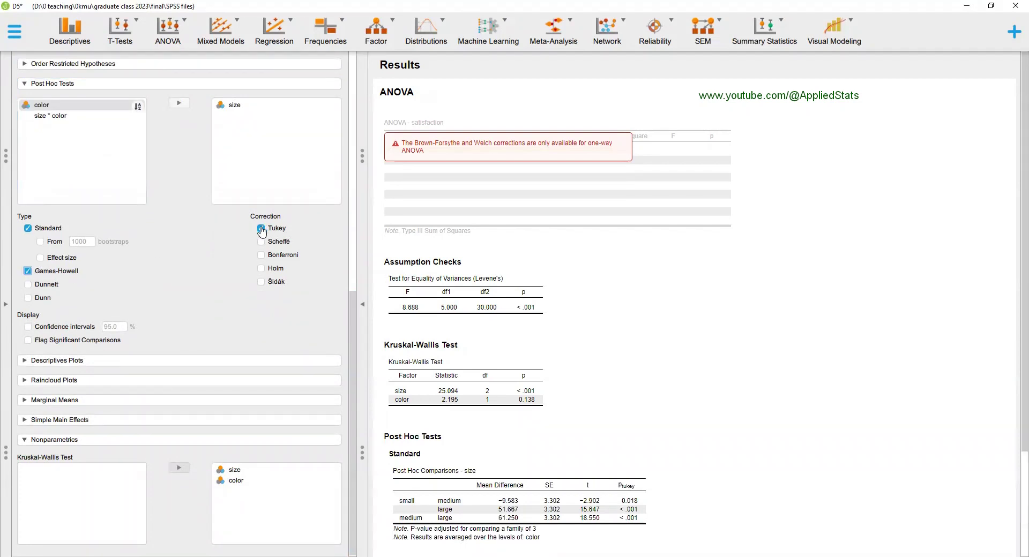
scroll(1014, 391, "down", 3)
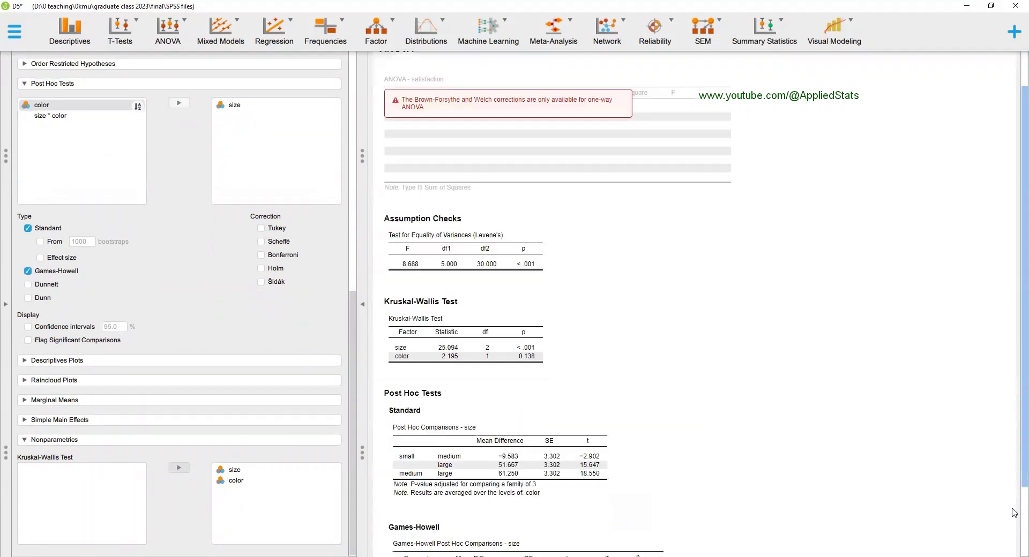